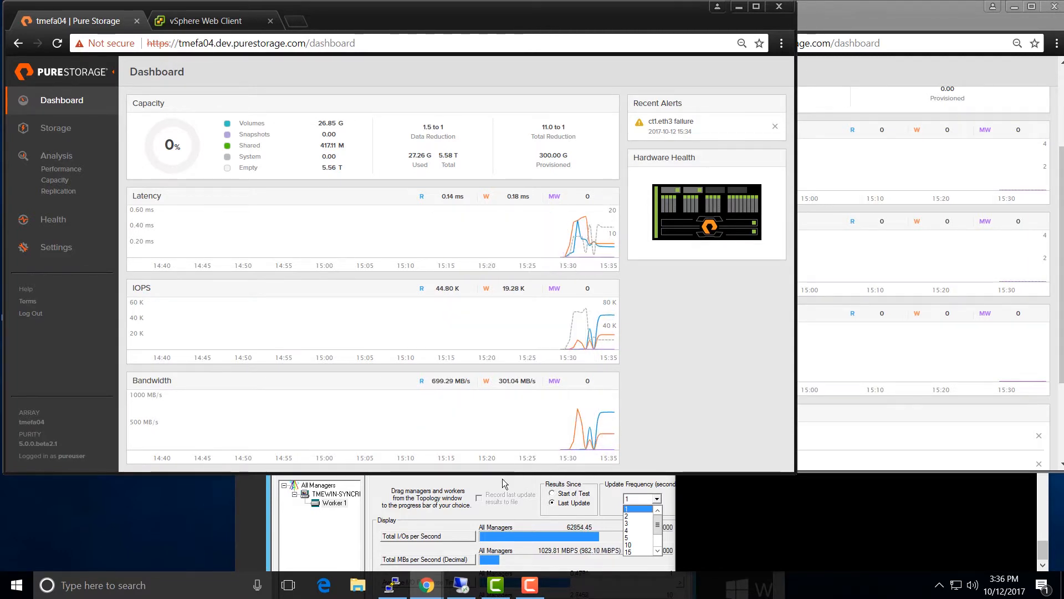
click(514, 495)
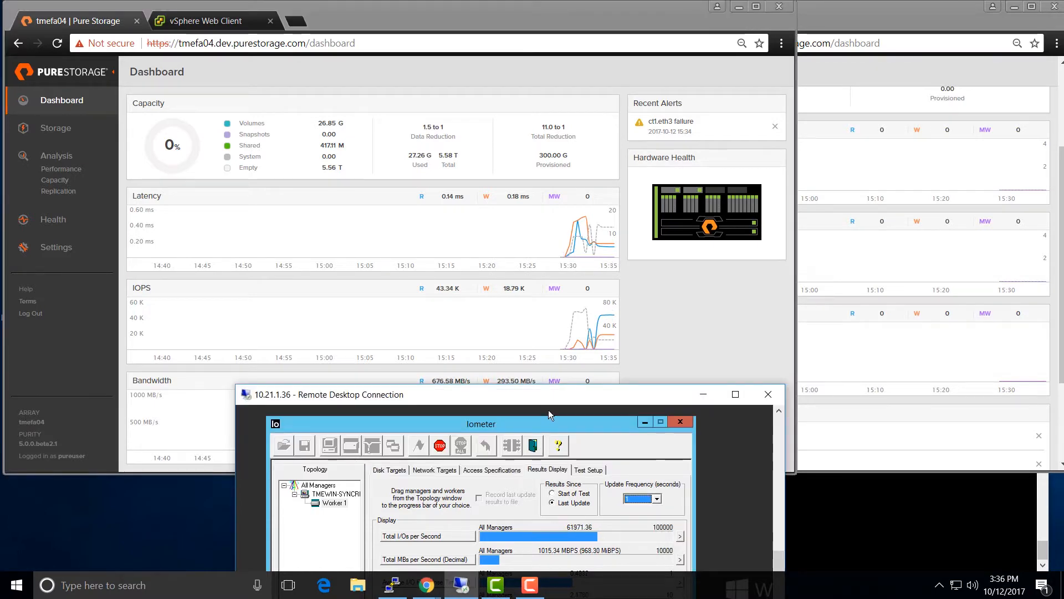
drag(549, 404, 552, 250)
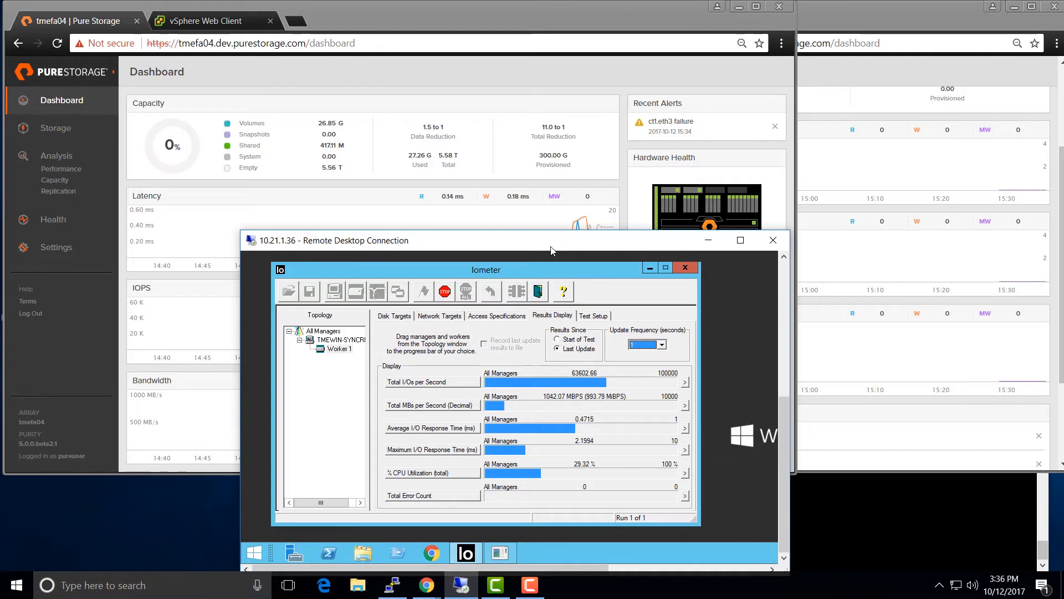
drag(551, 251, 547, 394)
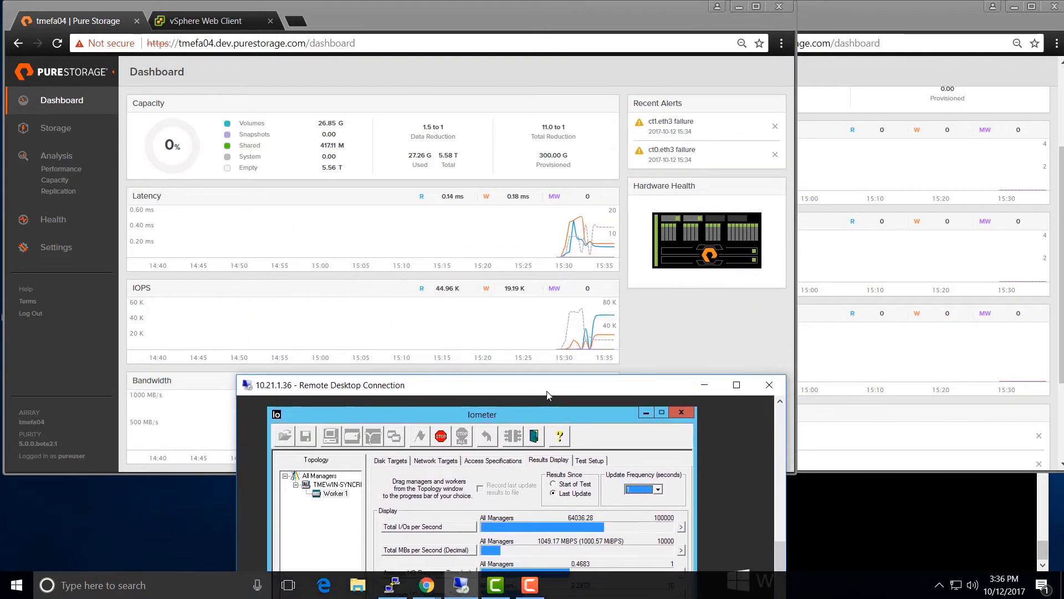
click(680, 308)
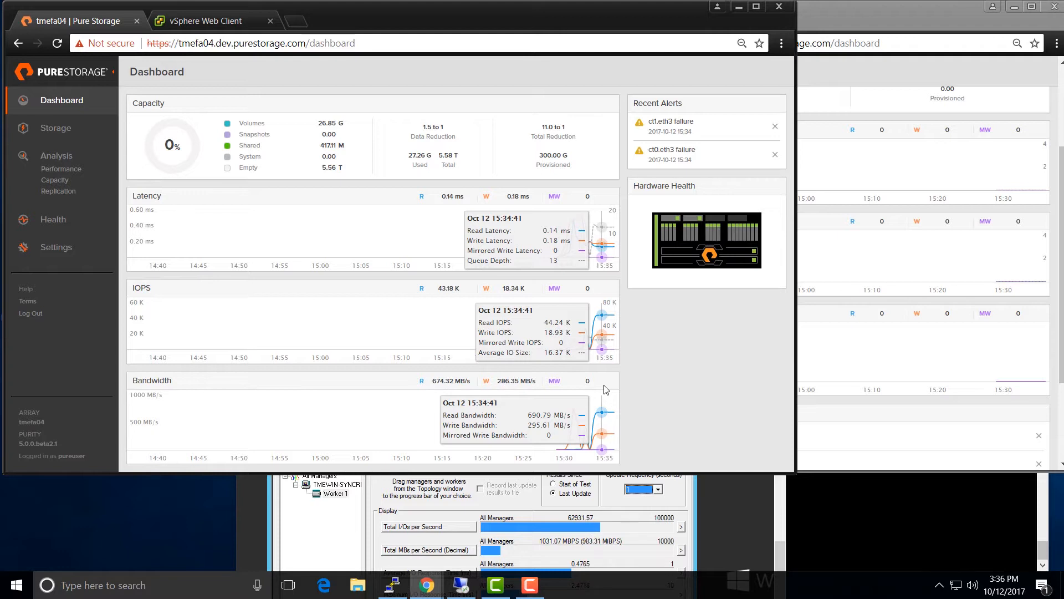
- Generate tmefa05's connection key under Settings > Connected Arrays and copy it to the clipboard
click(824, 354)
scroll(814, 349, up, 1)
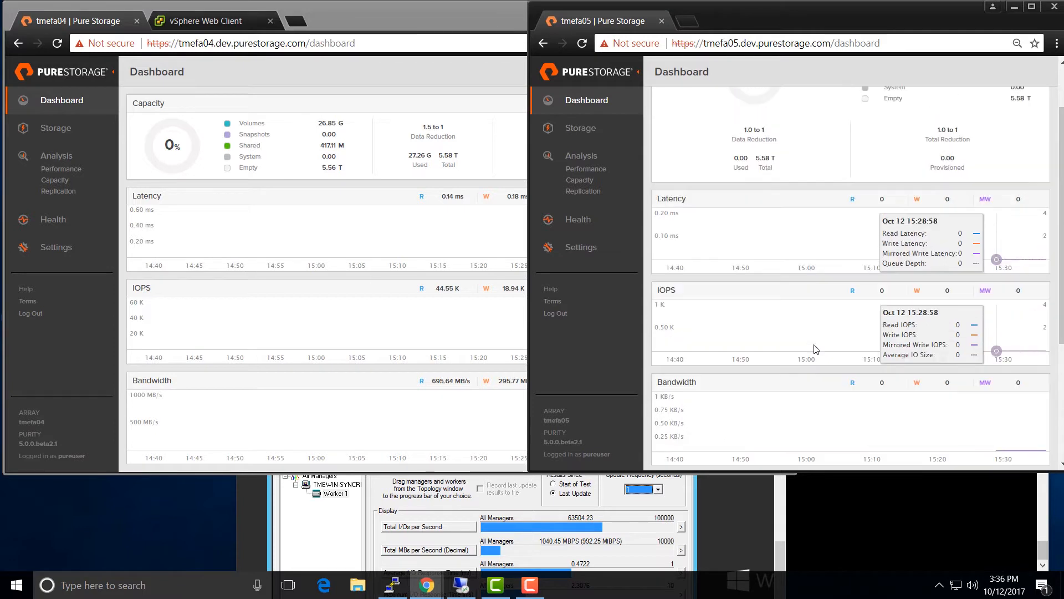
click(569, 249)
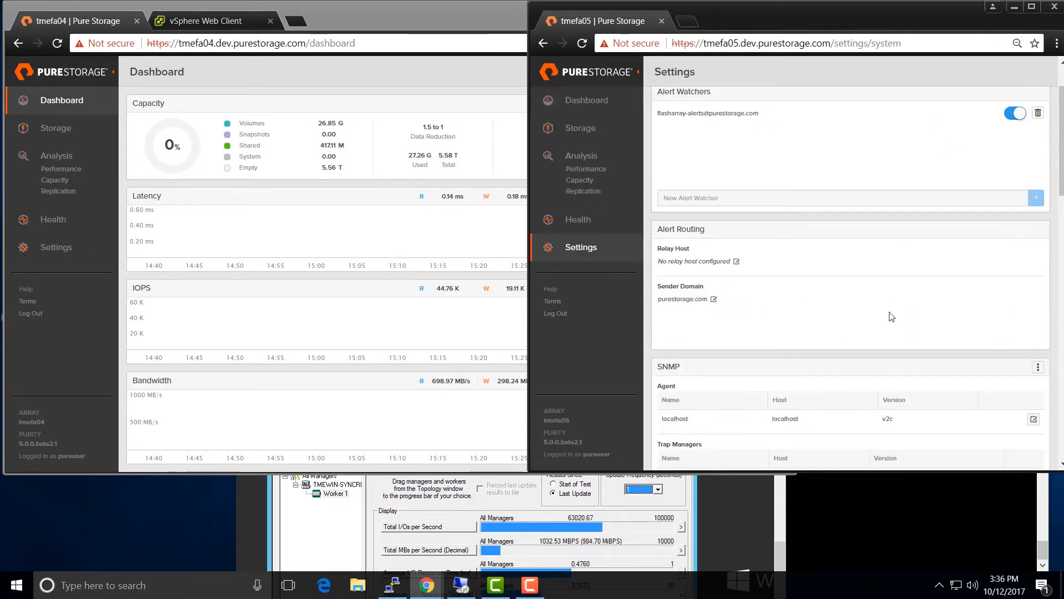
scroll(889, 316, down, 2)
scroll(889, 312, down, 5)
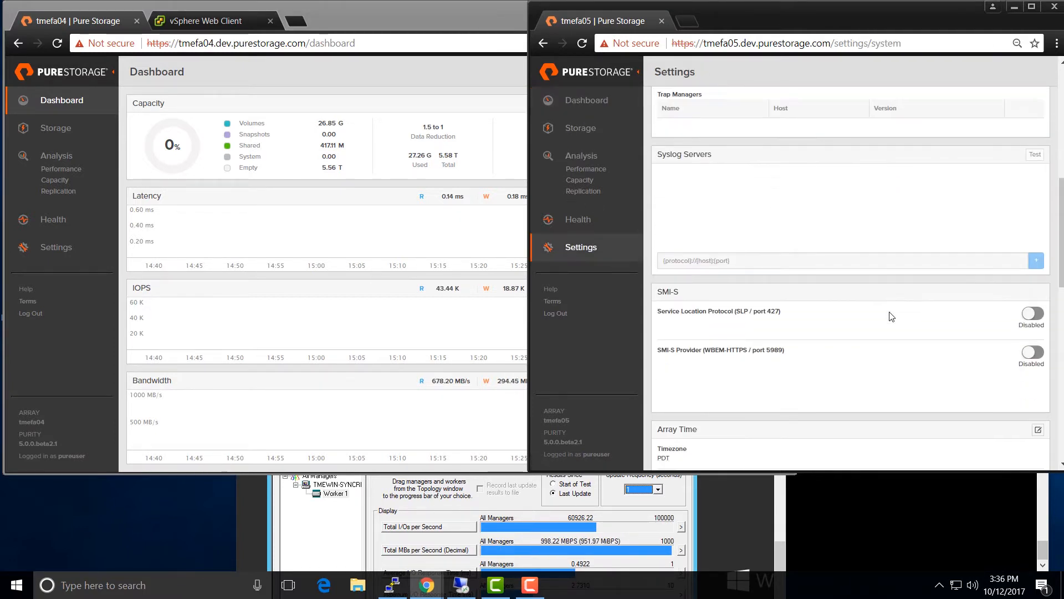
scroll(891, 316, down, 6)
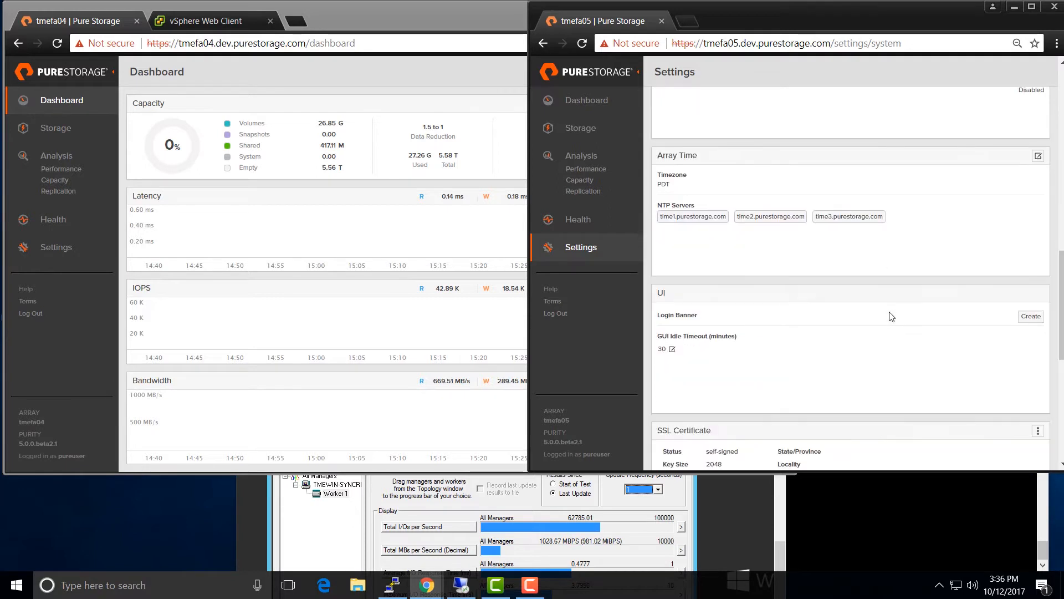
click(1038, 361)
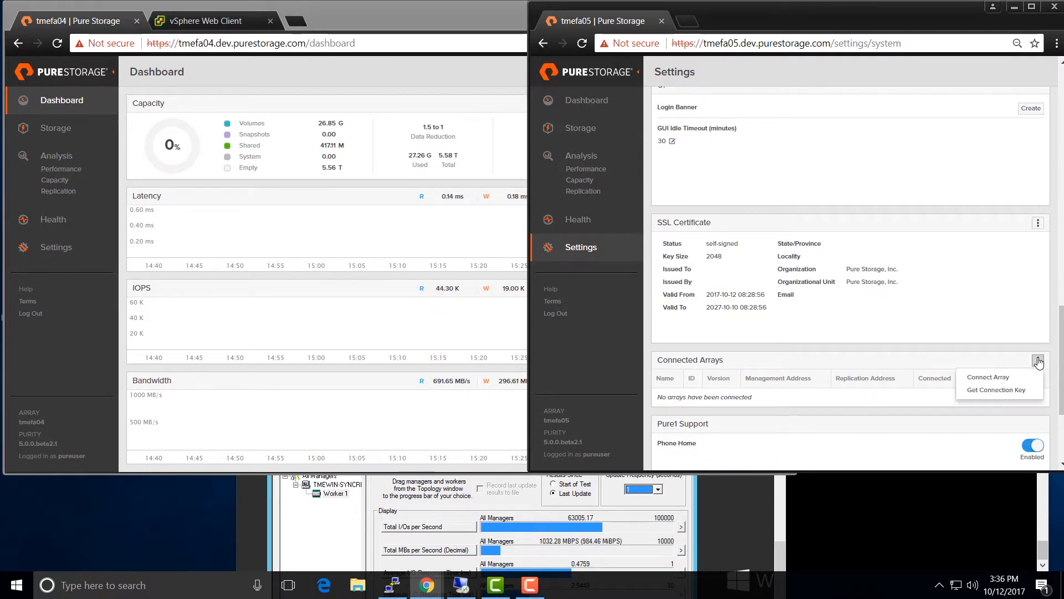
click(1006, 391)
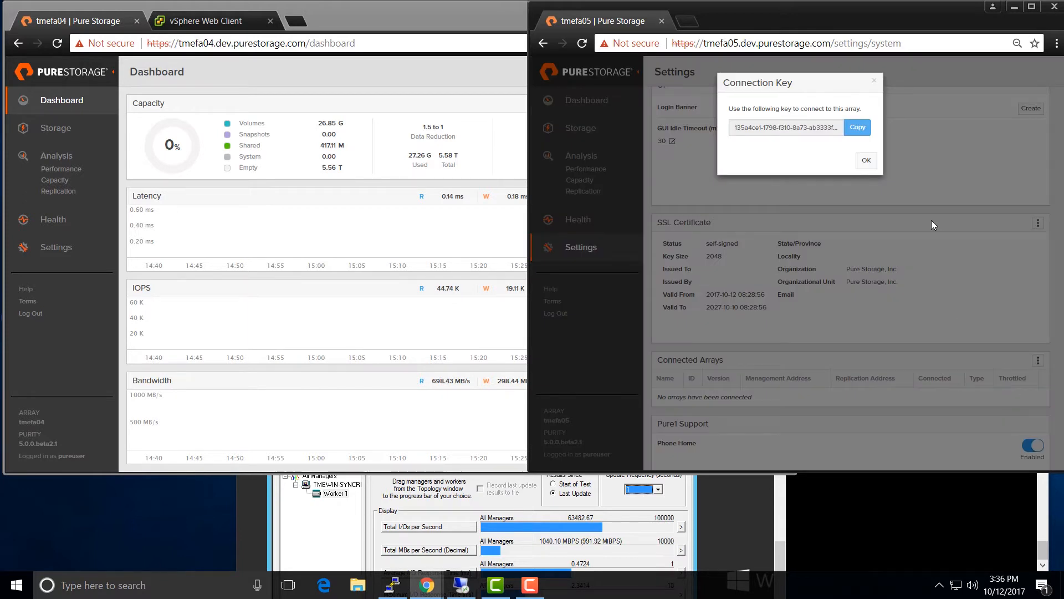
click(859, 125)
click(858, 126)
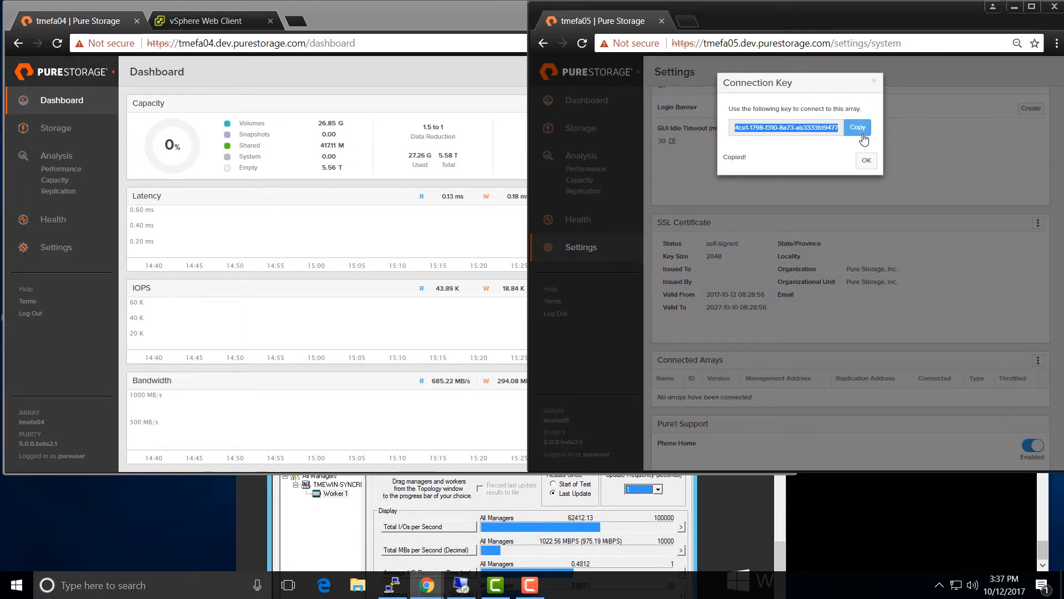
click(867, 161)
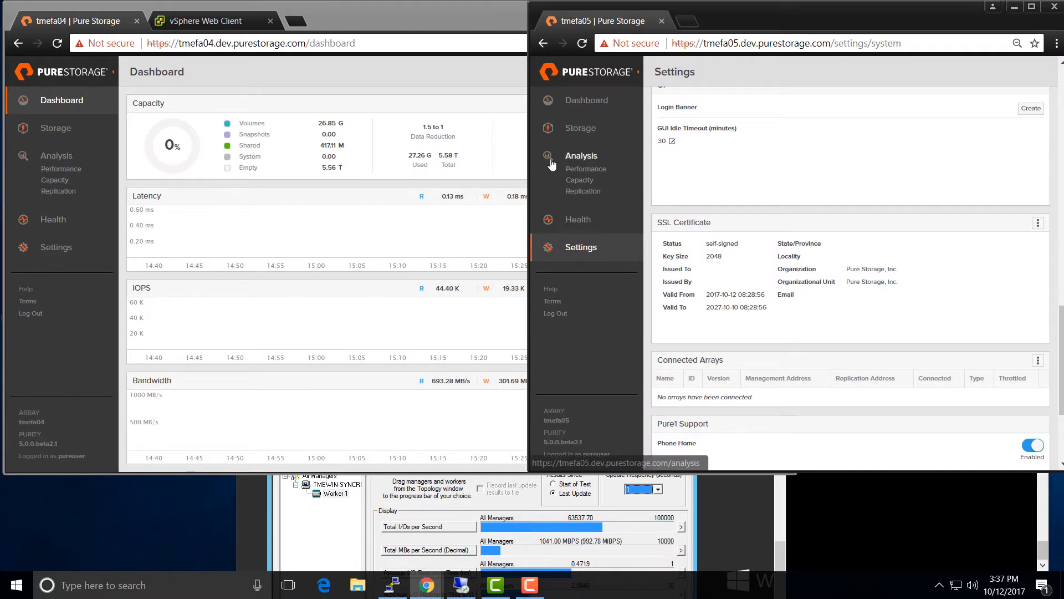
- Connect tmefa04 to tmefa05 at 10.21.1.45 using the pasted key and Sync Replication type
click(340, 223)
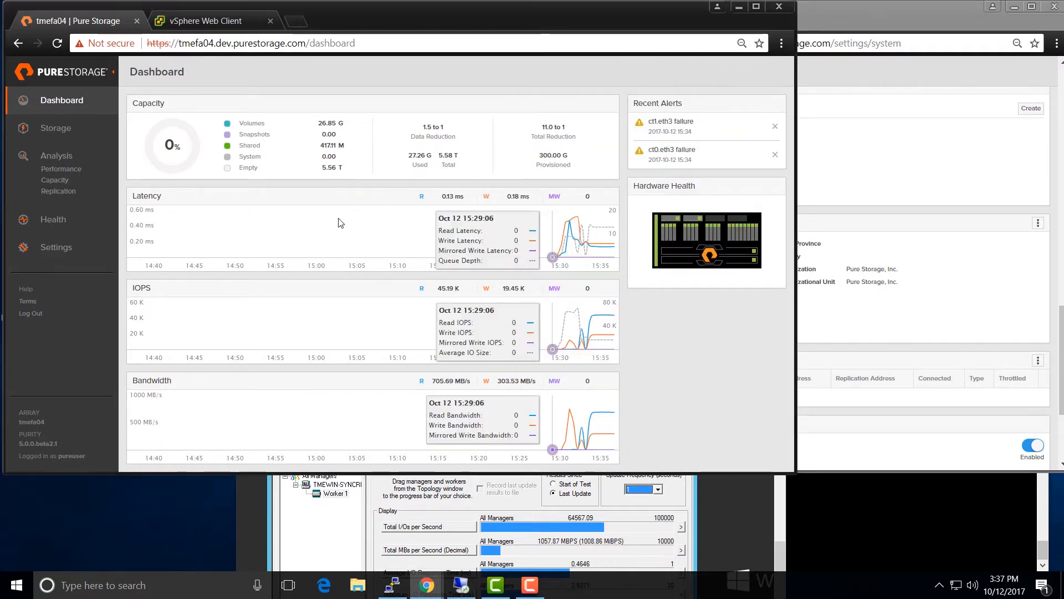
click(56, 247)
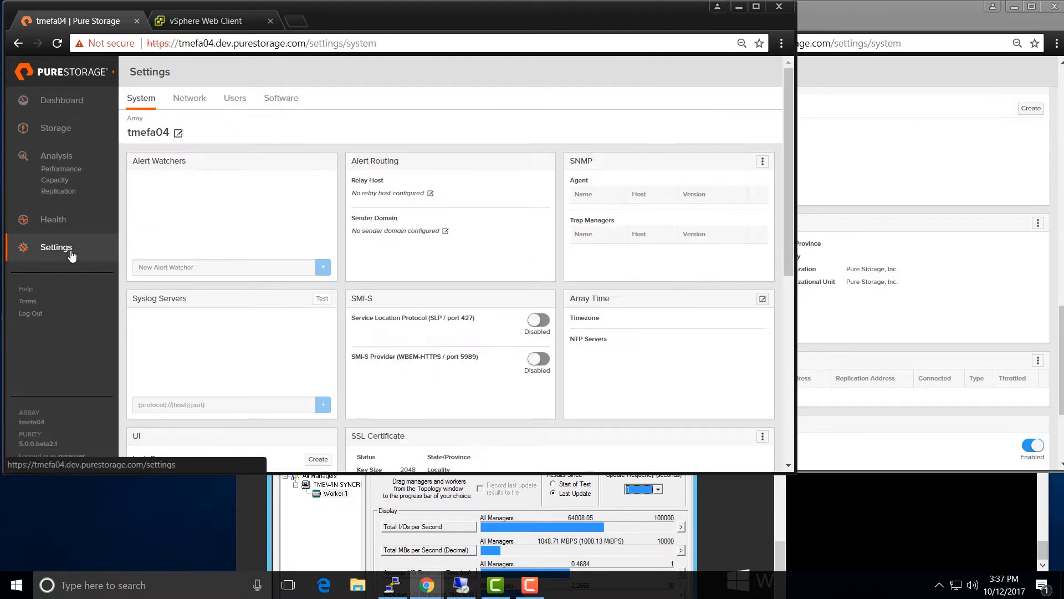
scroll(534, 296, down, 4)
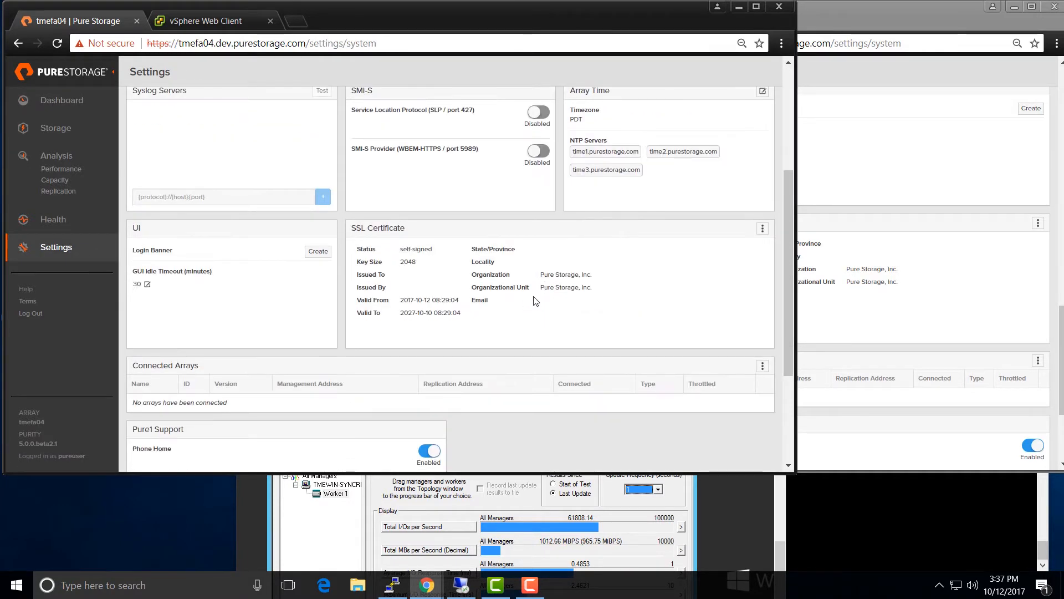
click(763, 366)
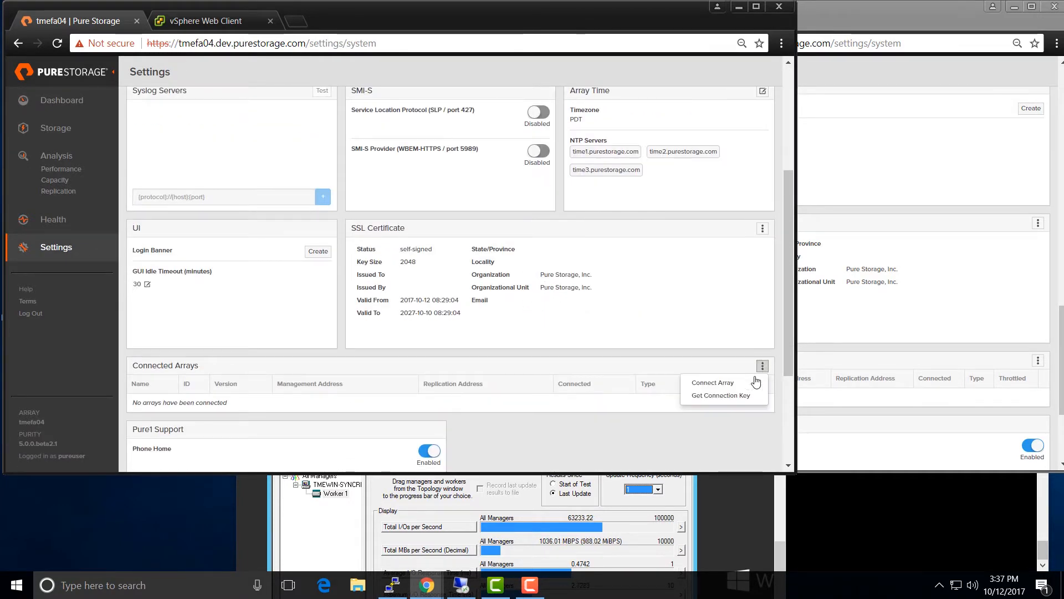
click(752, 385)
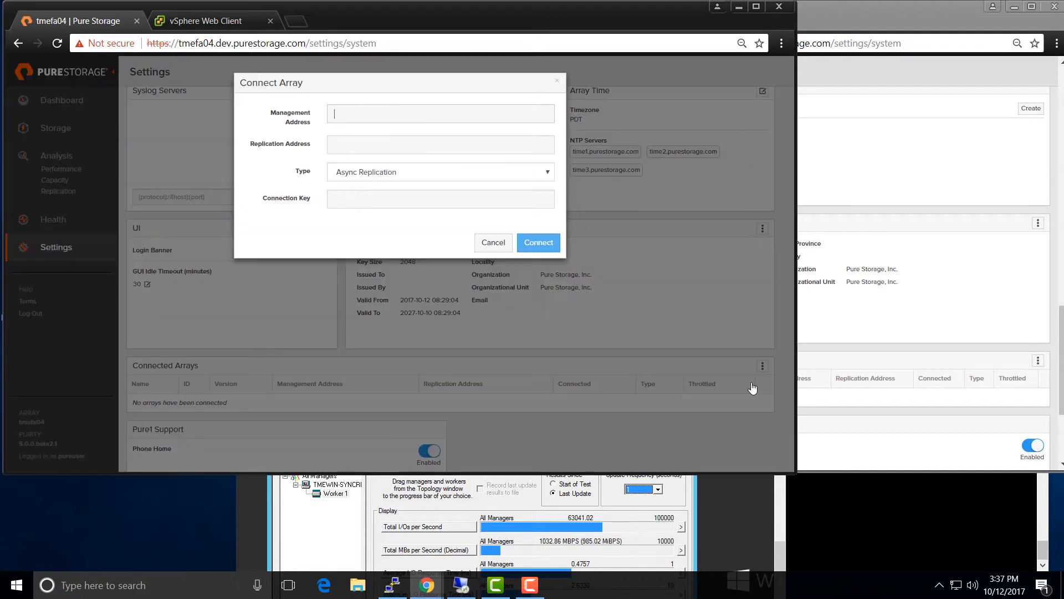
click(418, 201)
key(ctrl+v)
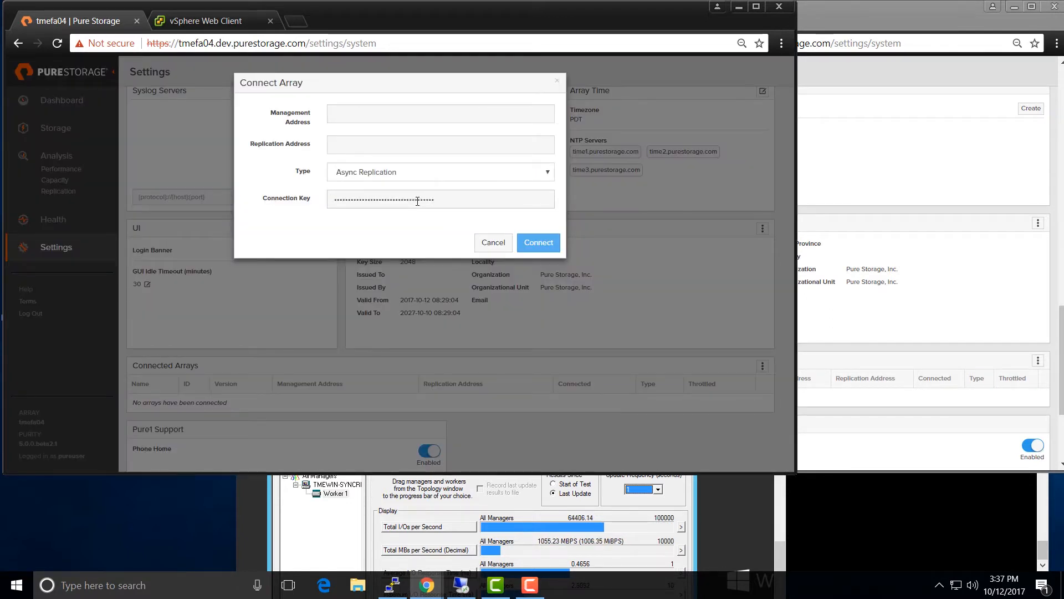
click(398, 120)
text(10.21)
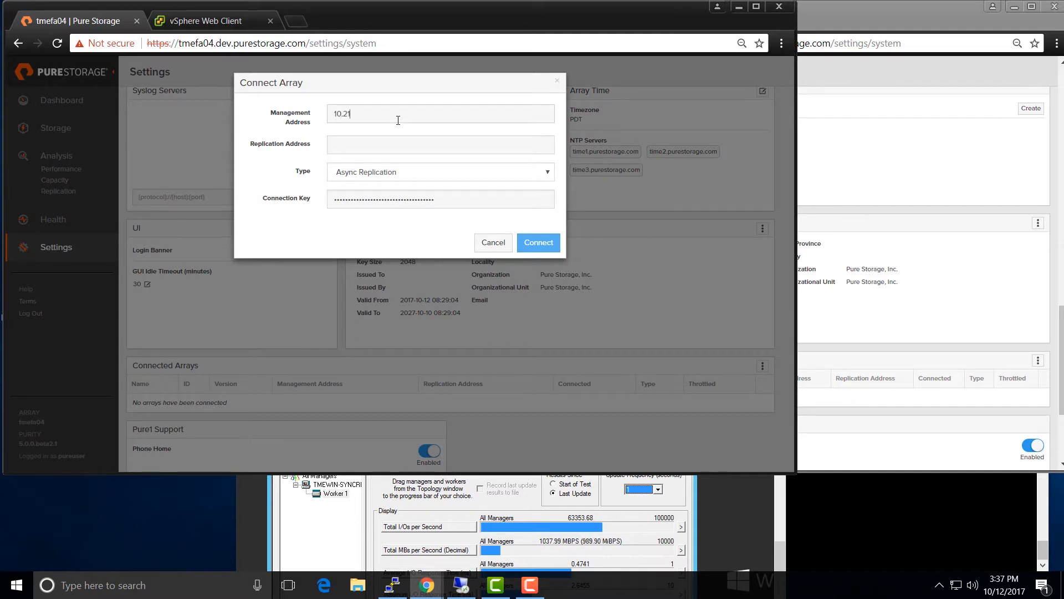
text(.1.45)
click(419, 176)
click(413, 196)
click(539, 249)
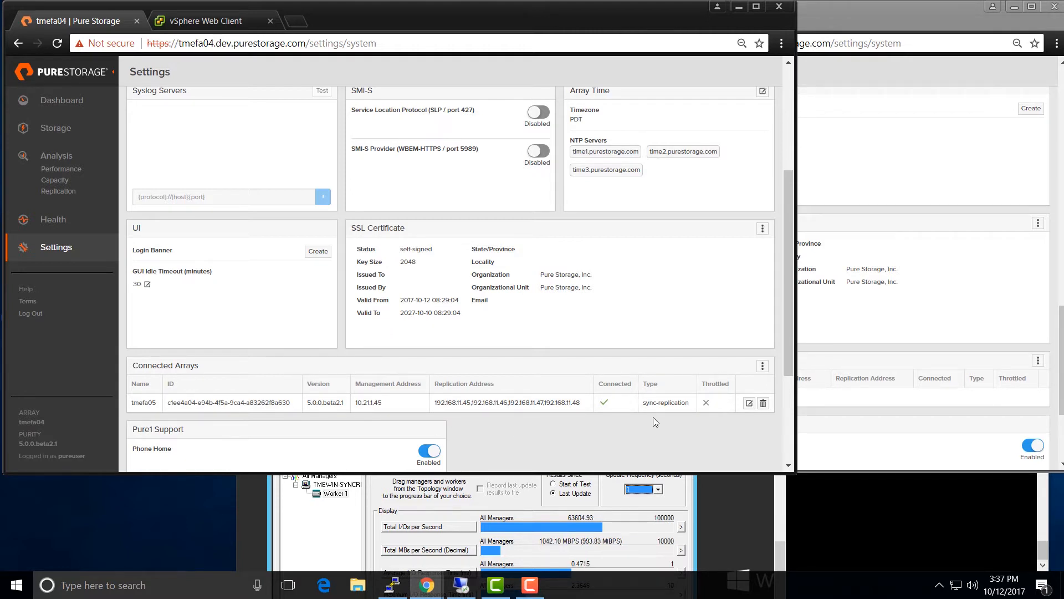
- Create a pod named 'pod1' from tmefa04's Storage > Pods list
click(56, 129)
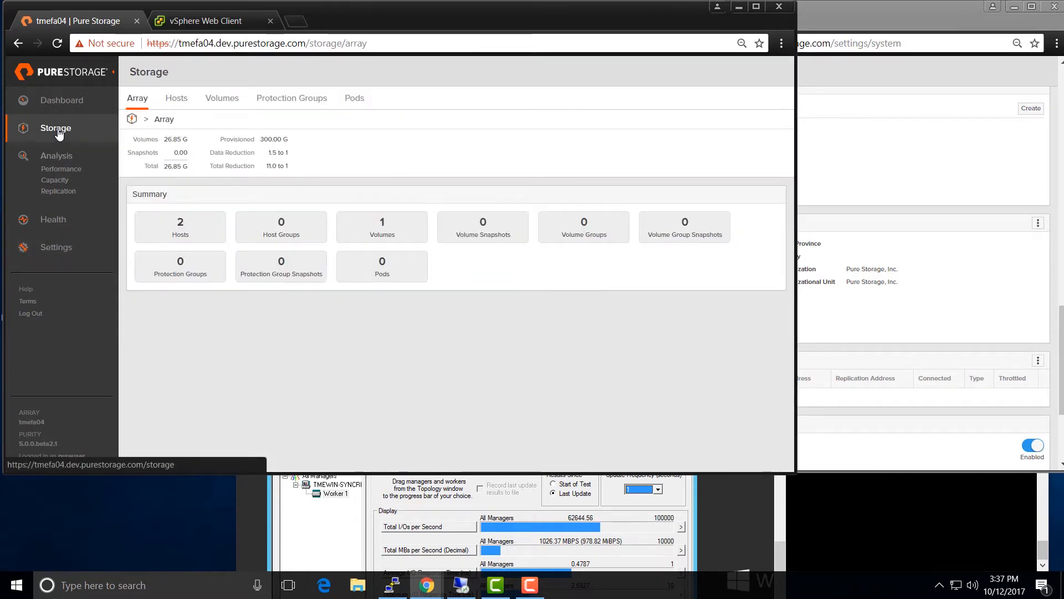
click(365, 104)
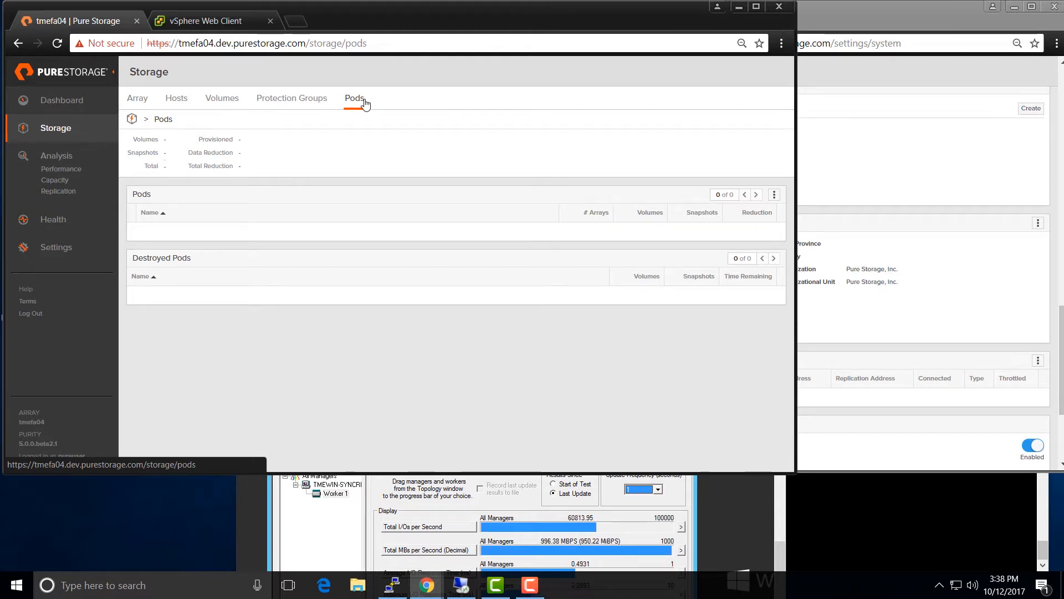
click(773, 196)
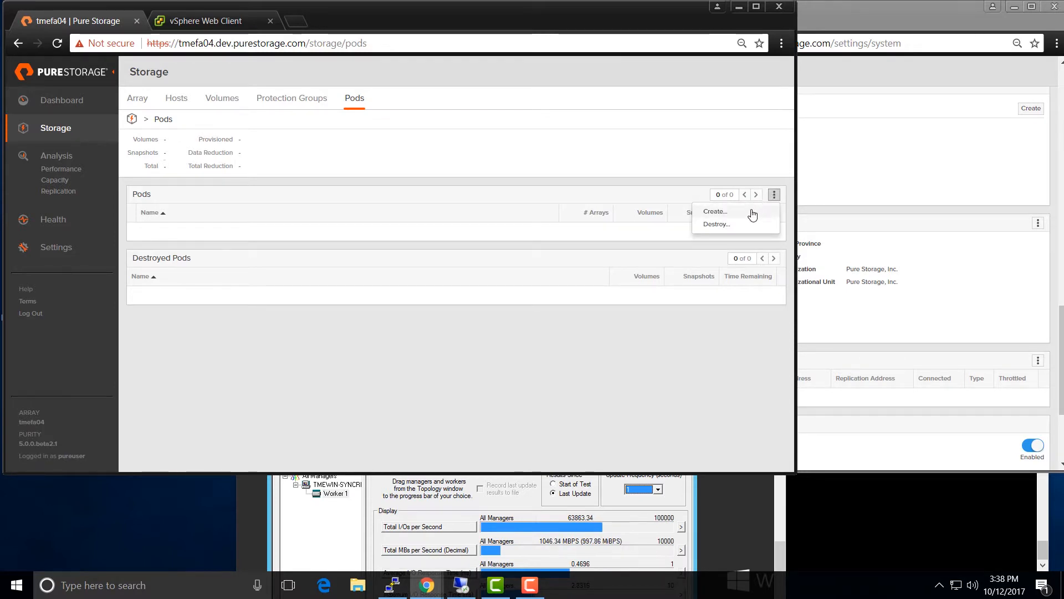
click(752, 212)
click(465, 110)
text(pod1)
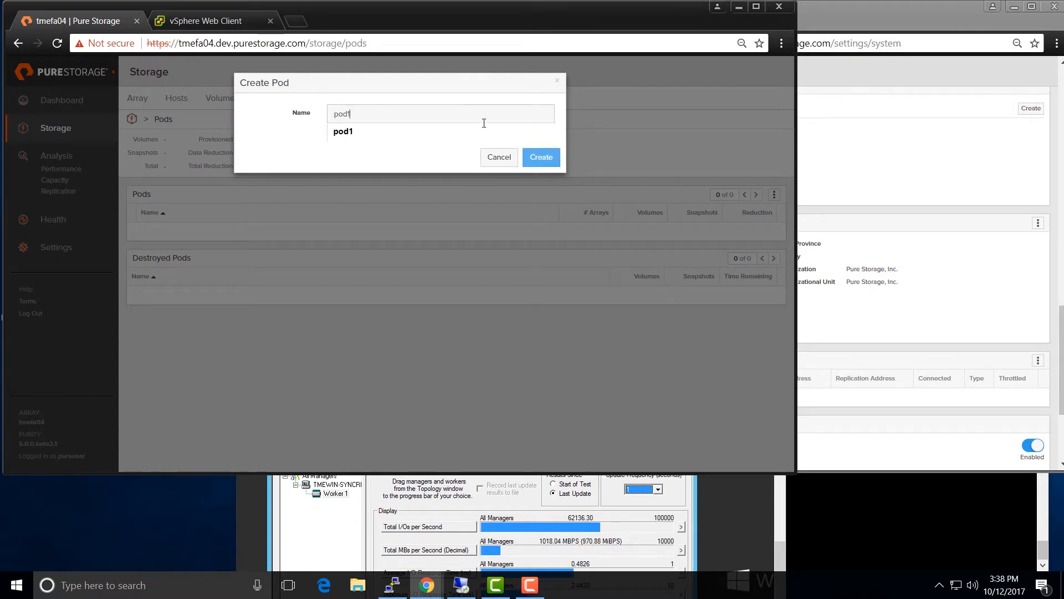
click(541, 161)
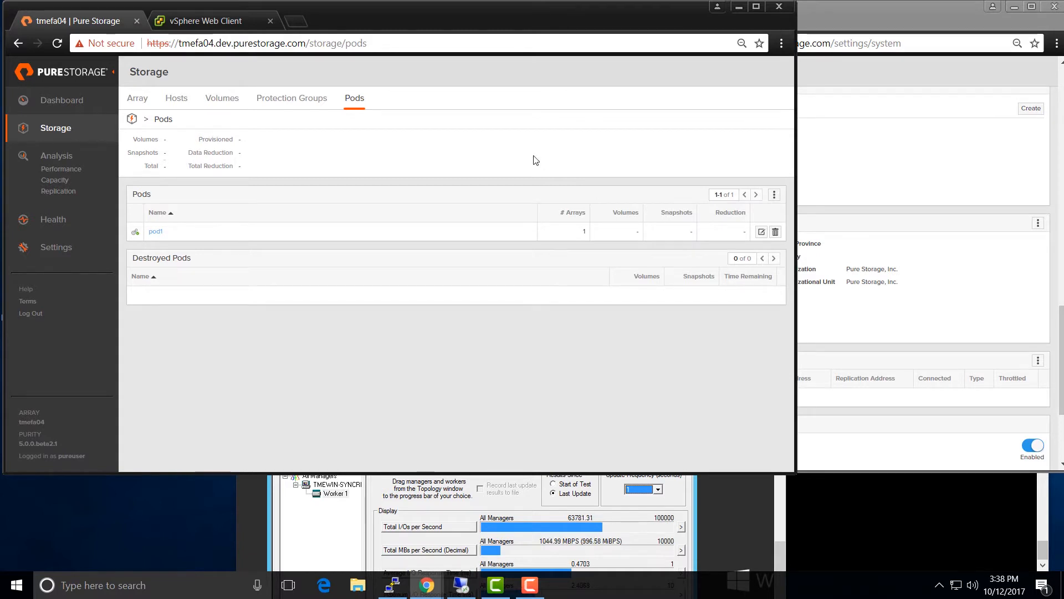
- Move vol1 into container pod1 from the Volumes list
click(235, 101)
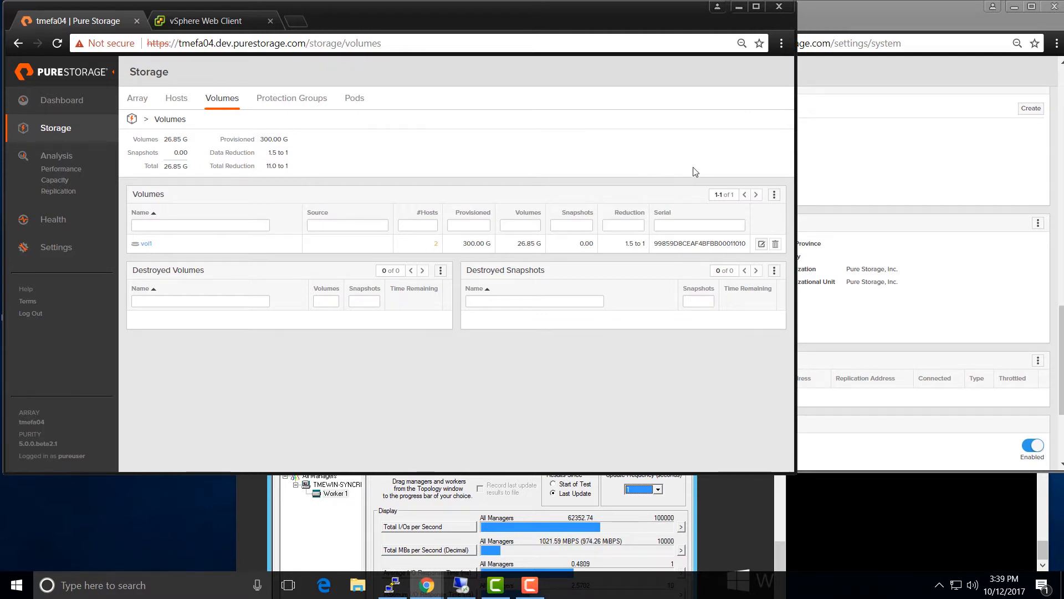
click(774, 194)
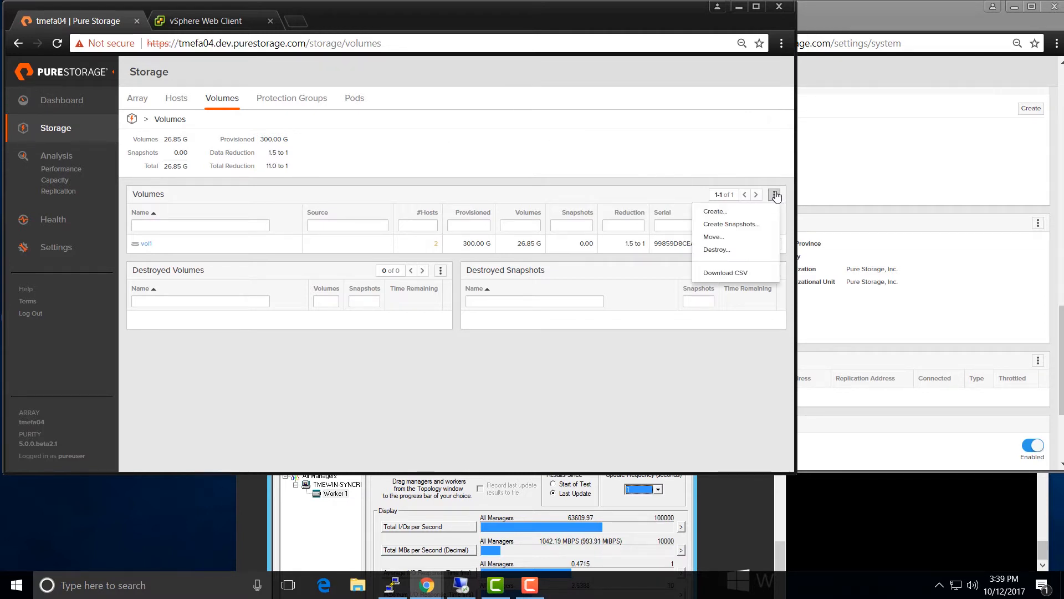
click(736, 238)
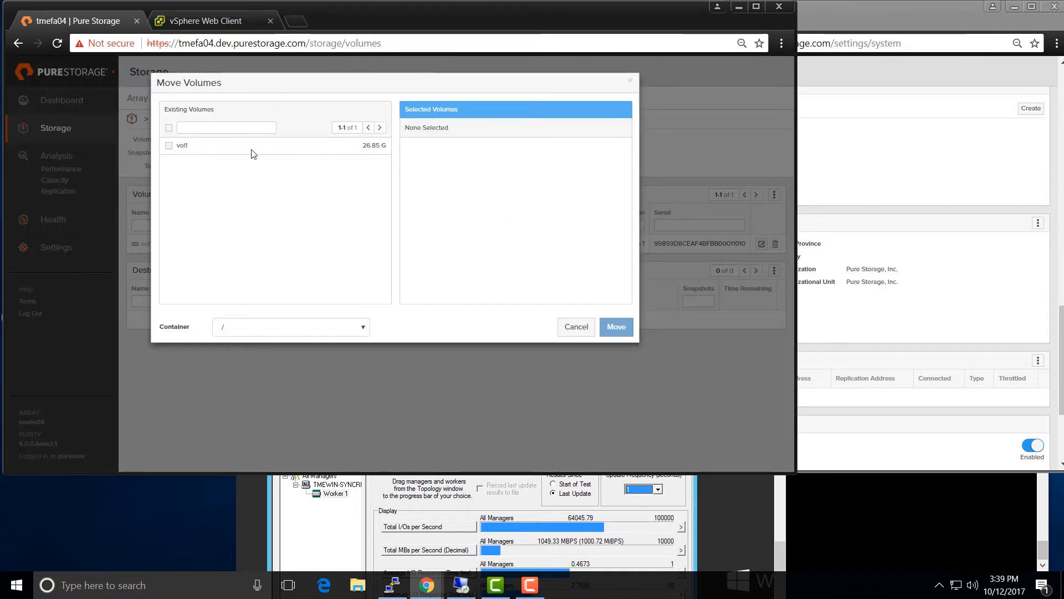
click(227, 153)
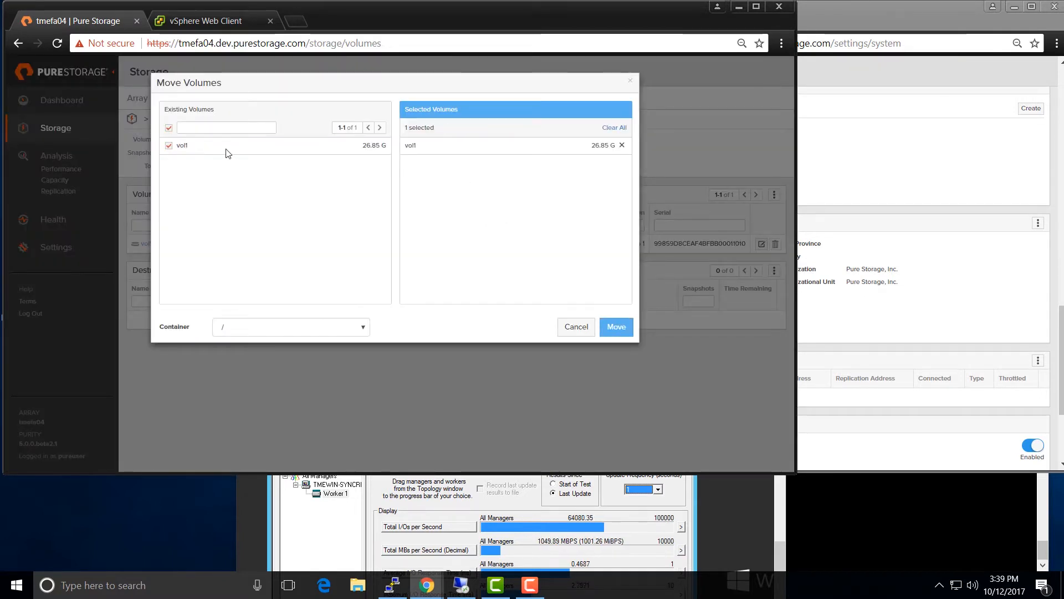
click(335, 328)
click(327, 351)
click(616, 326)
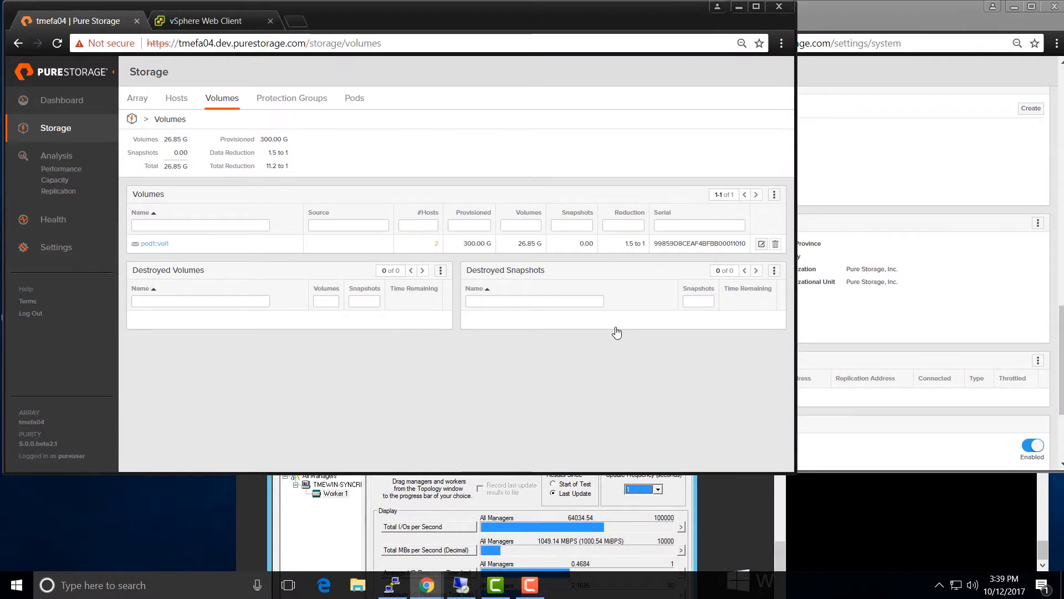
- Open pod1's detail page from the Storage > Pods list
click(61, 131)
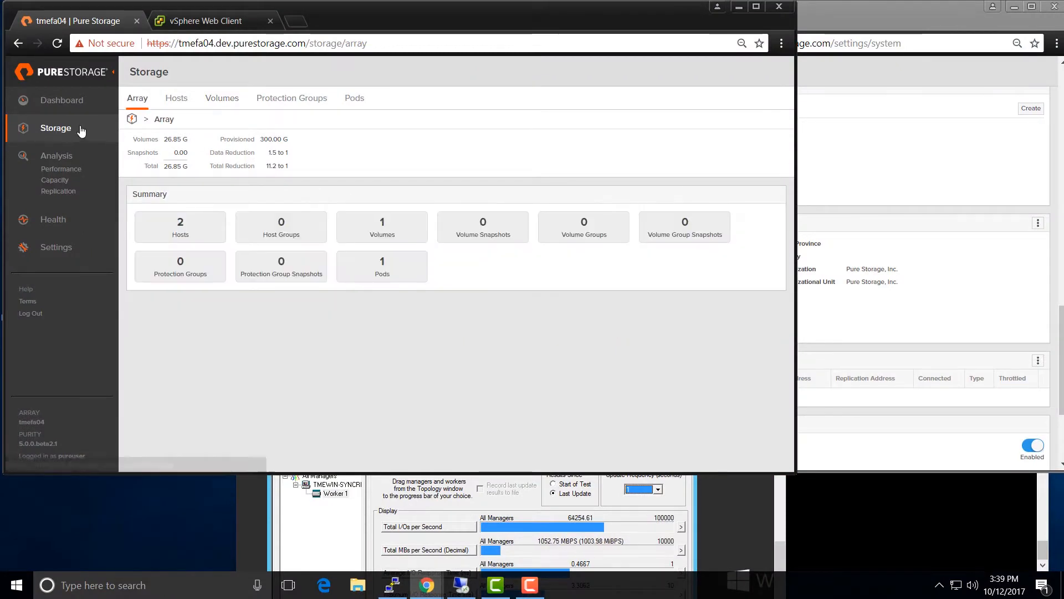
click(357, 100)
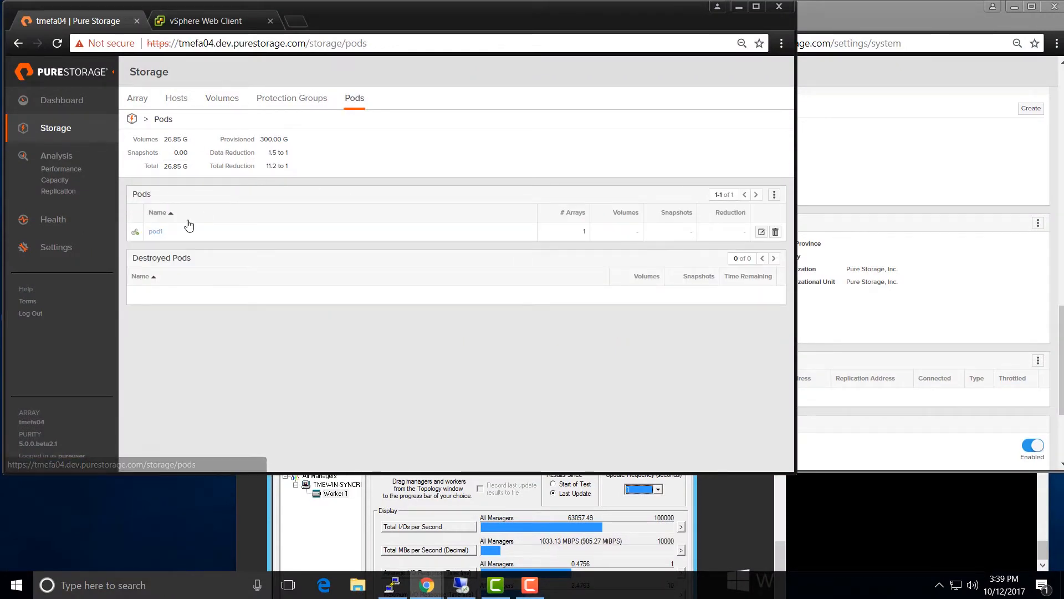
click(153, 236)
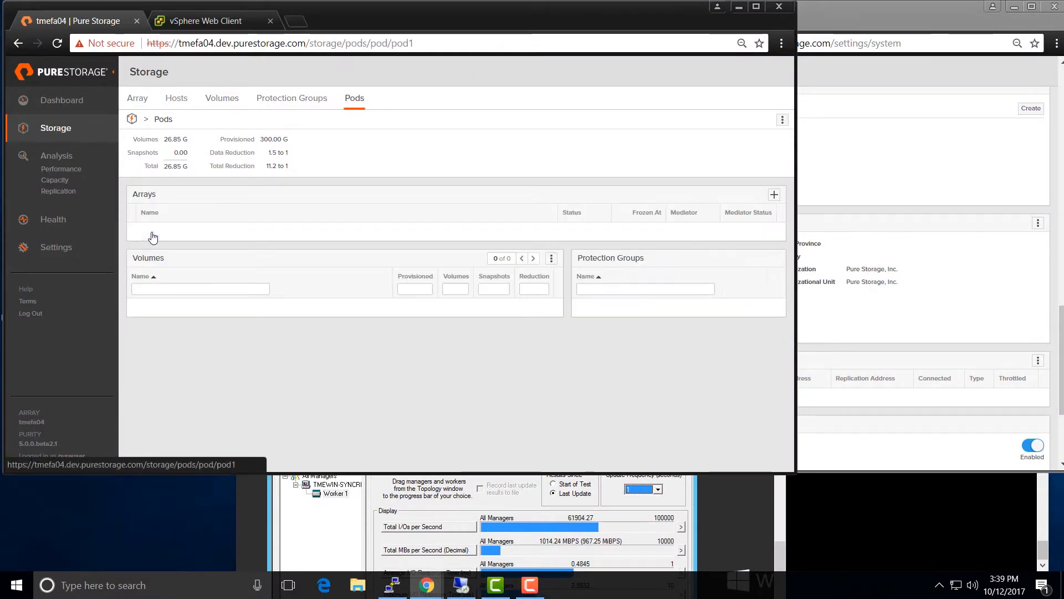
- Add array tmefa05 to pod1's Arrays panel
click(774, 196)
click(549, 115)
click(527, 139)
click(546, 157)
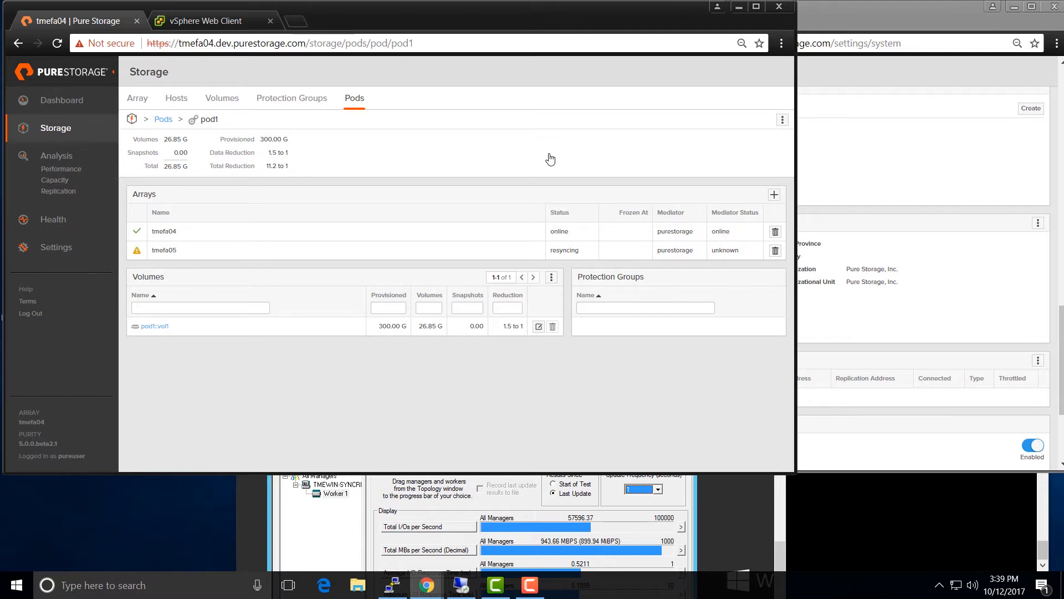
- View the last hour of replication bandwidth, peaking near 437 MB/s, then return to Storage
click(58, 191)
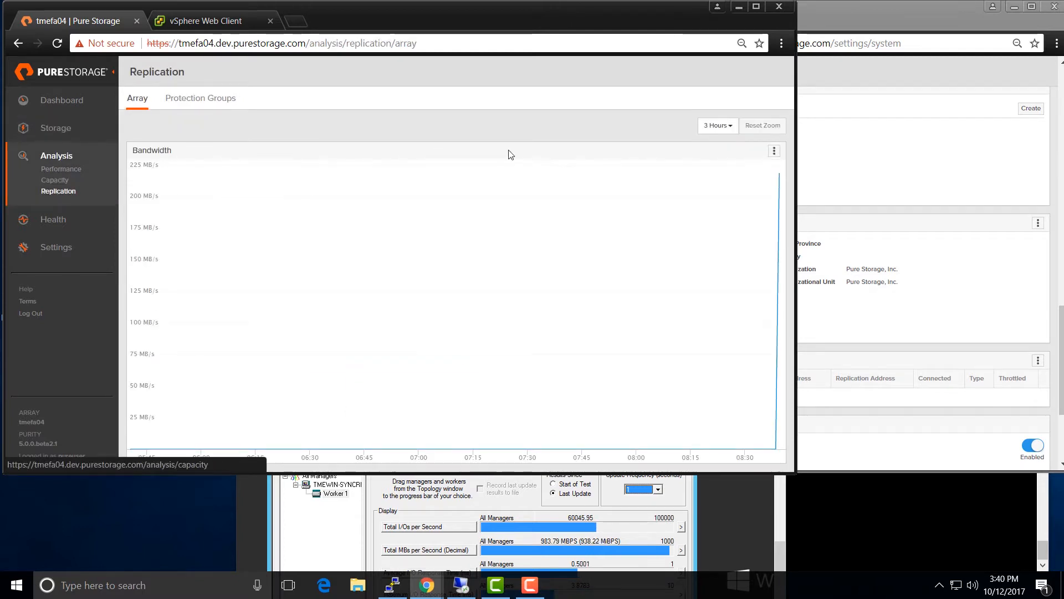
click(717, 129)
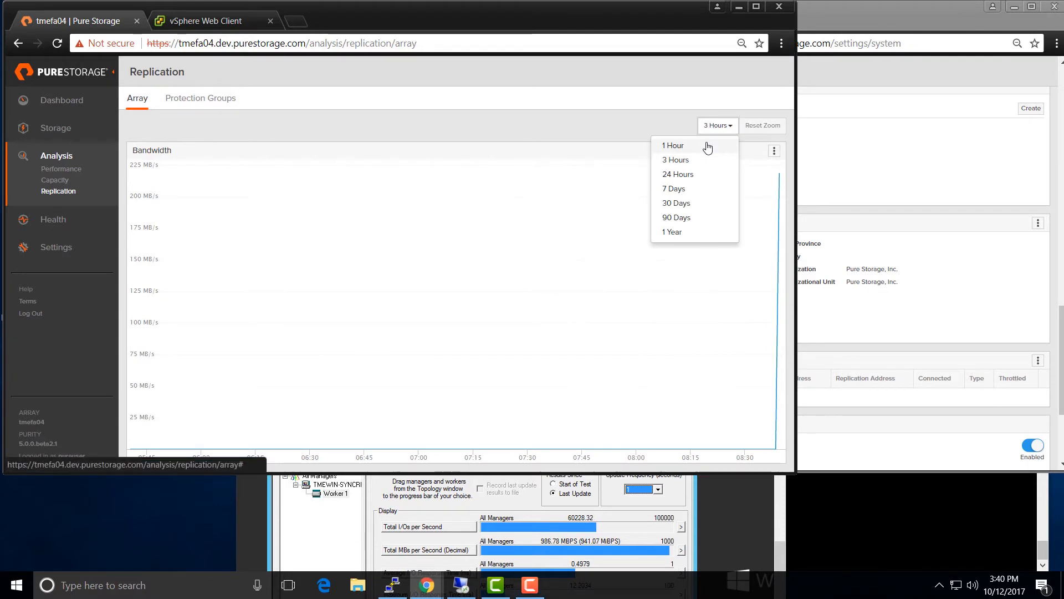
click(709, 145)
mouse_move(780, 184)
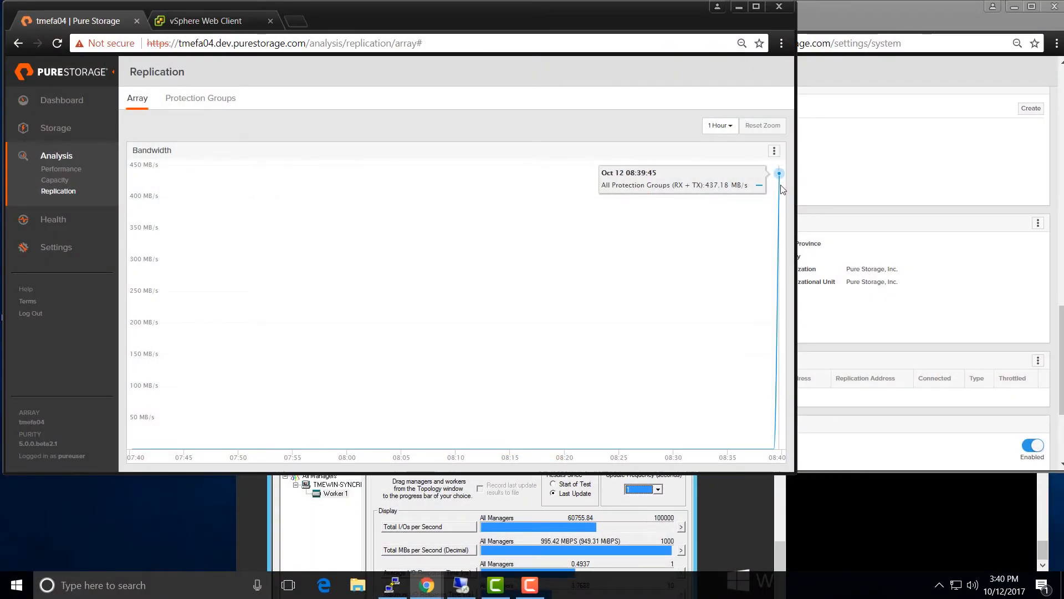
click(60, 131)
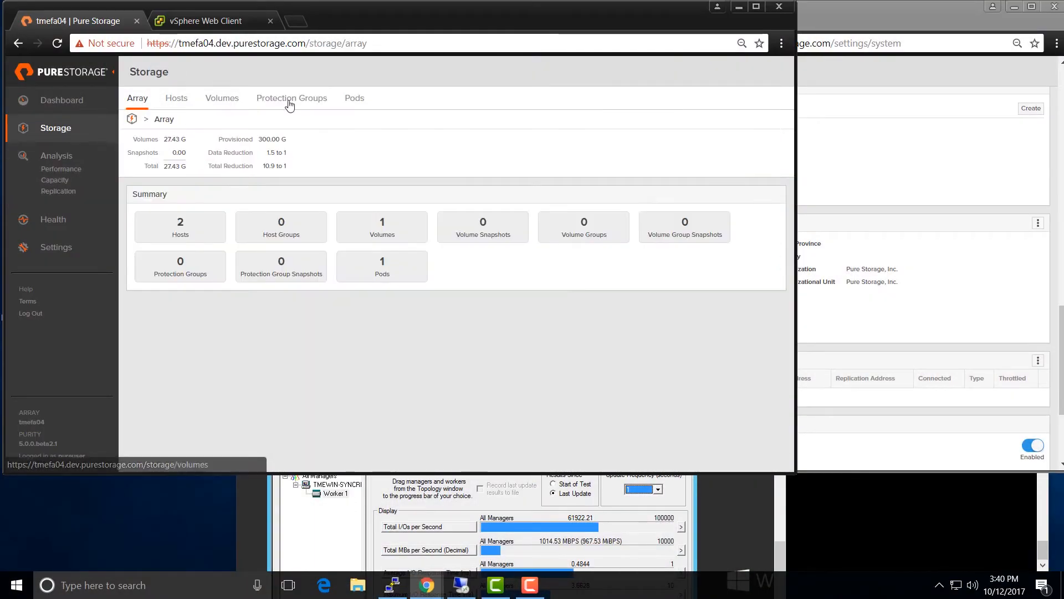
- Open pod1 to confirm tmefa04 and tmefa05 are both online, then switch to tmefa05's window
click(366, 98)
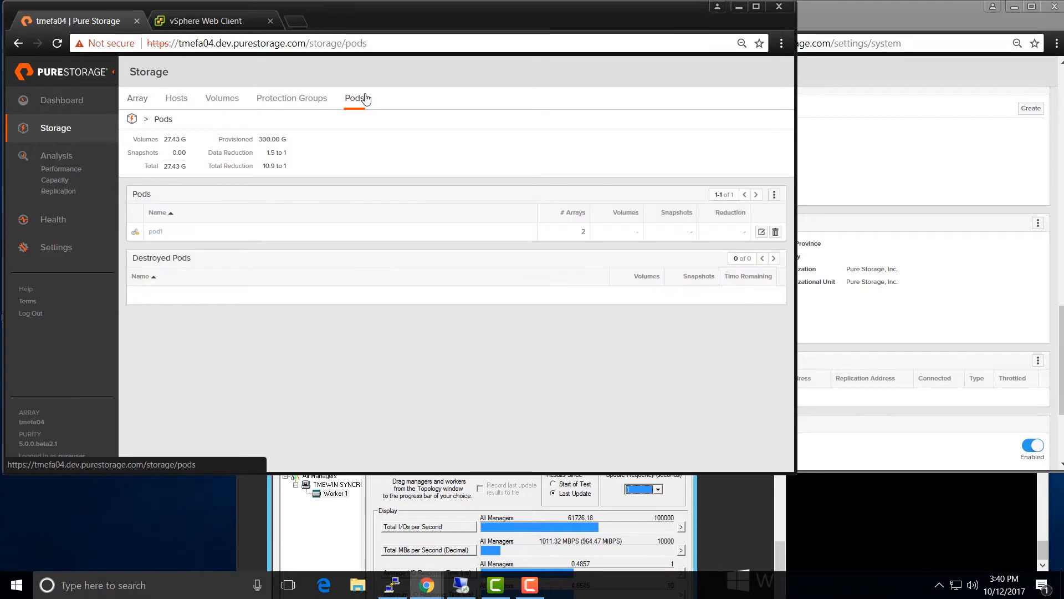
click(157, 231)
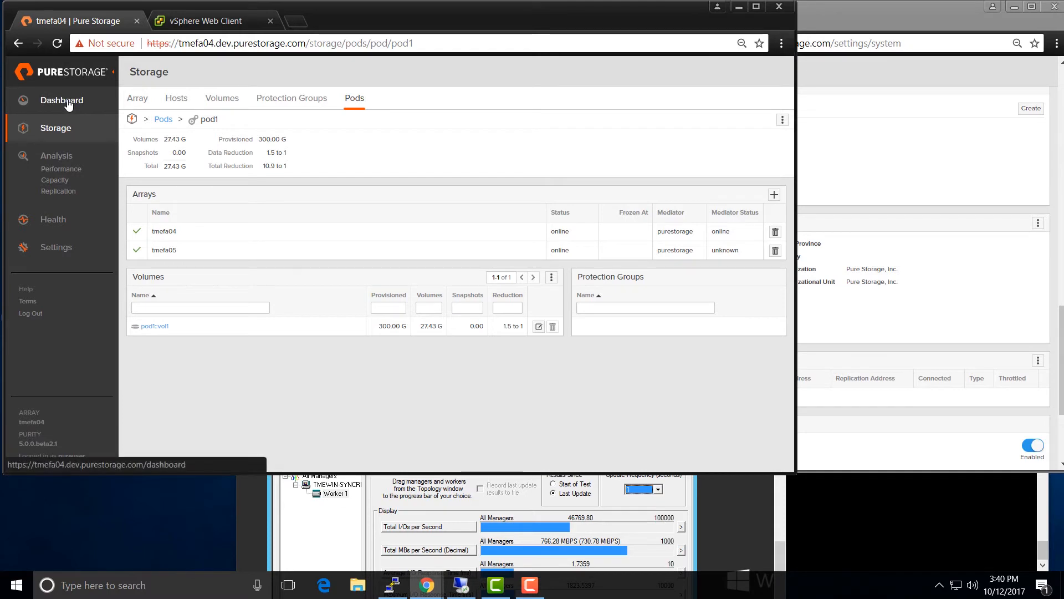
click(937, 126)
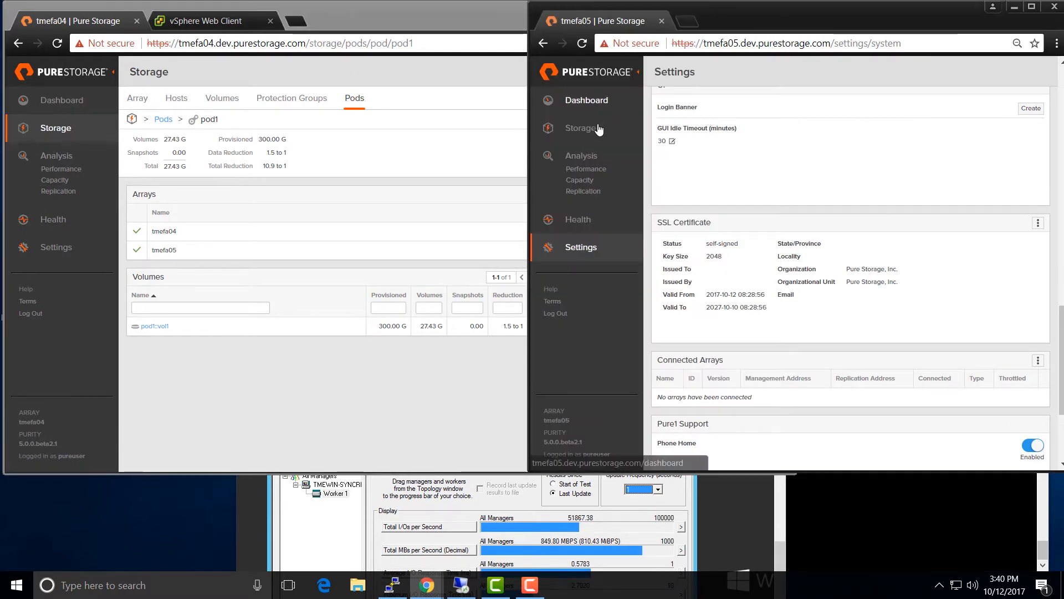
- Open pod1's details on tmefa05, then show the tmefa04 Dashboard
click(598, 129)
click(879, 99)
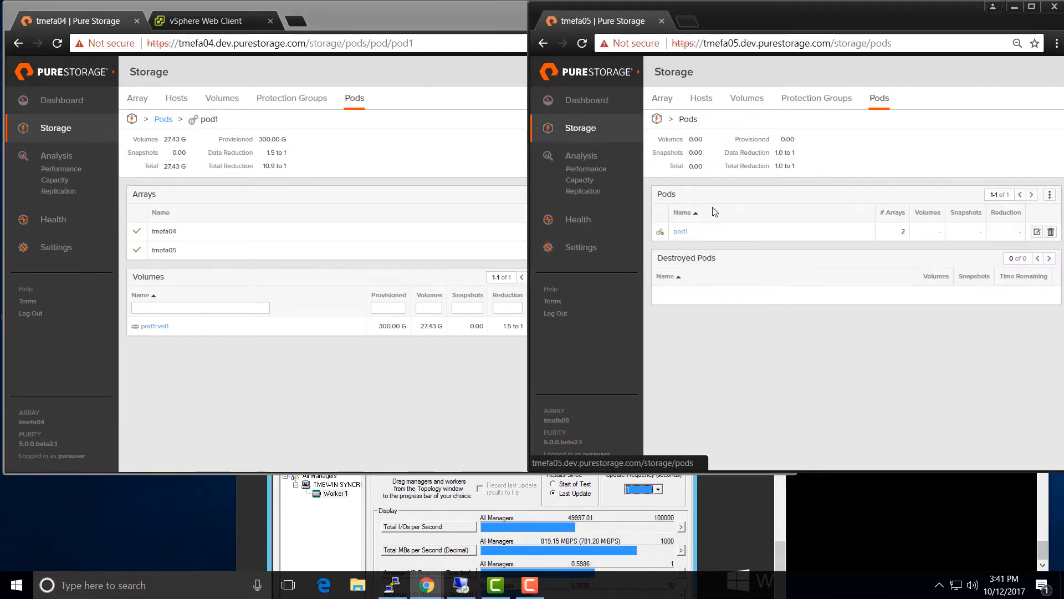
click(680, 231)
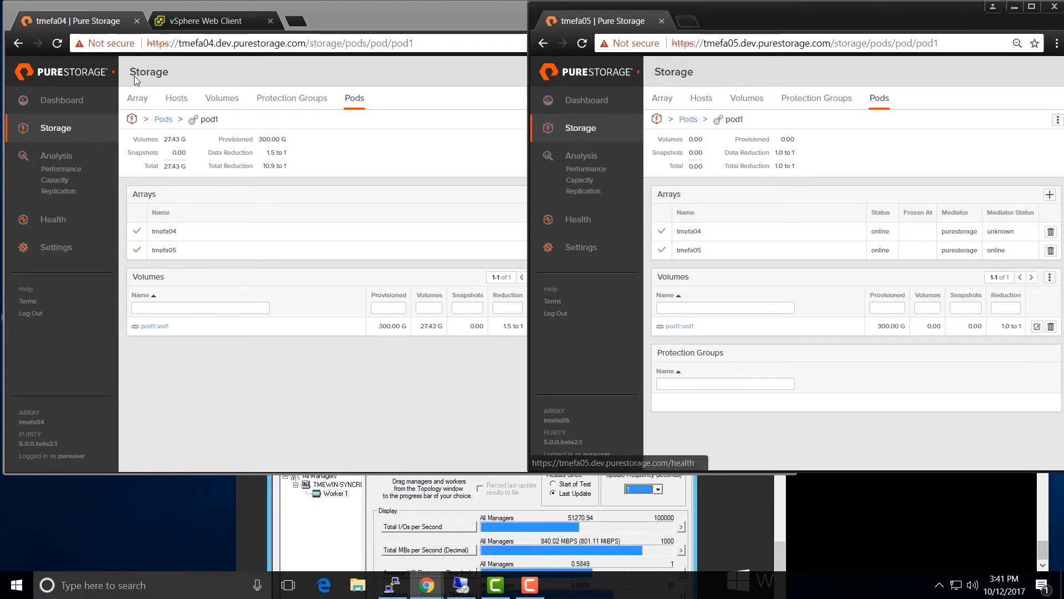
click(62, 97)
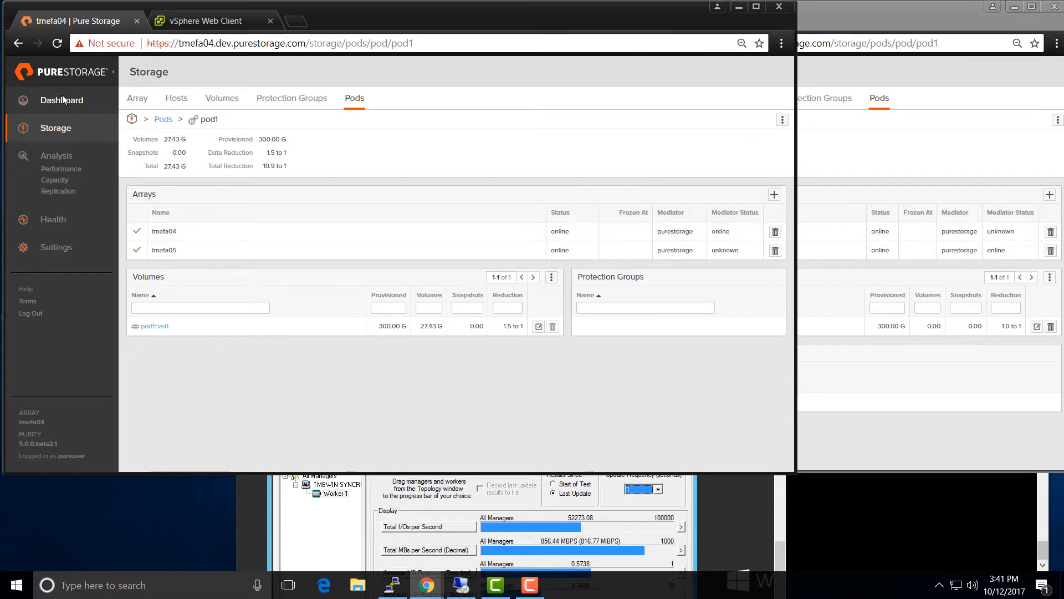
click(63, 105)
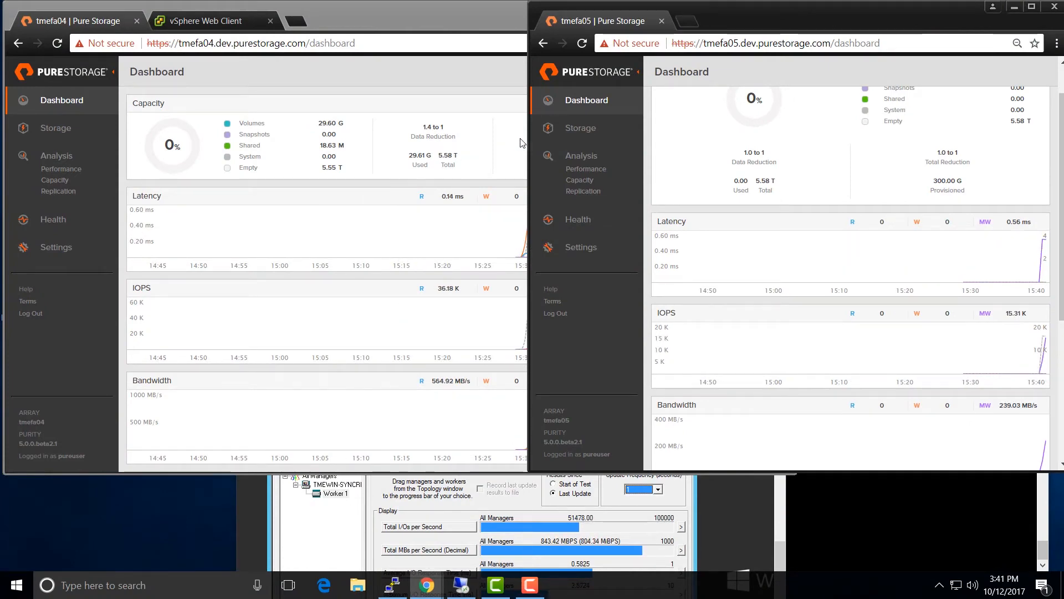
- Connect tmefa05's volume pod1::vol1 to hosts tmeesx40 and tmeesx50
click(594, 135)
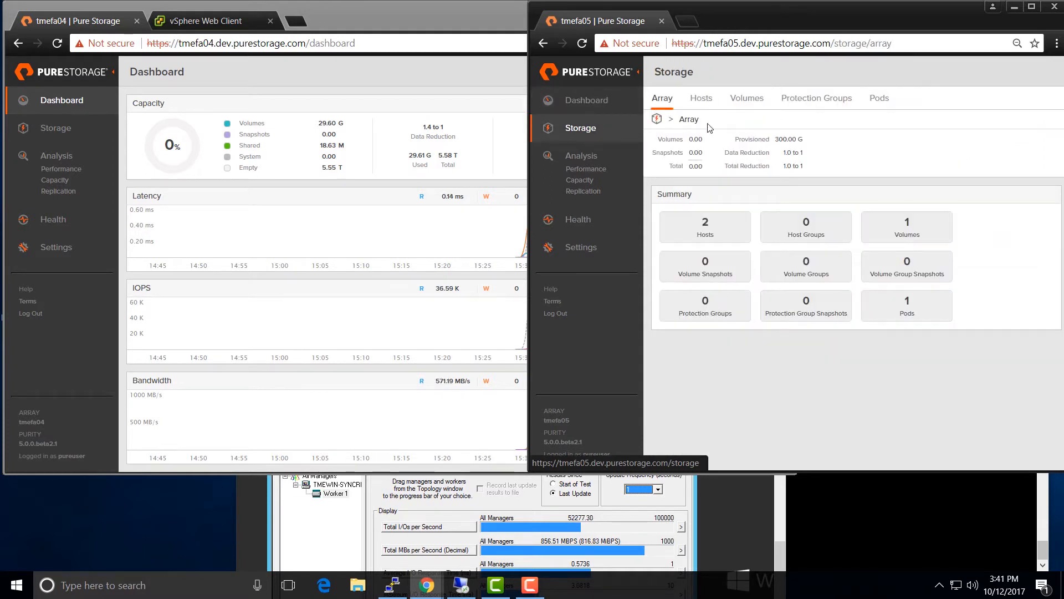
click(751, 98)
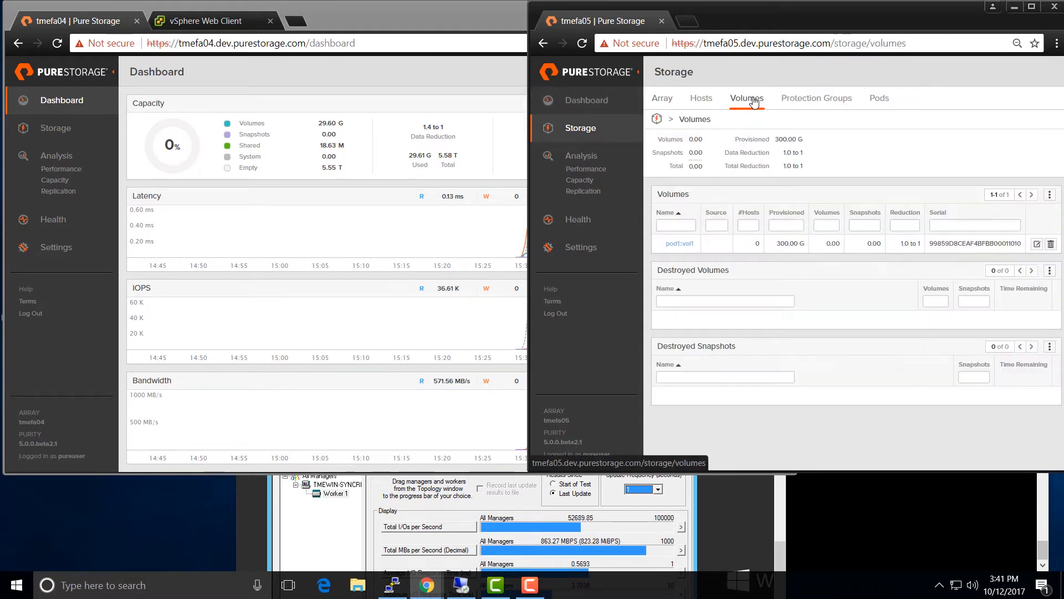
click(680, 244)
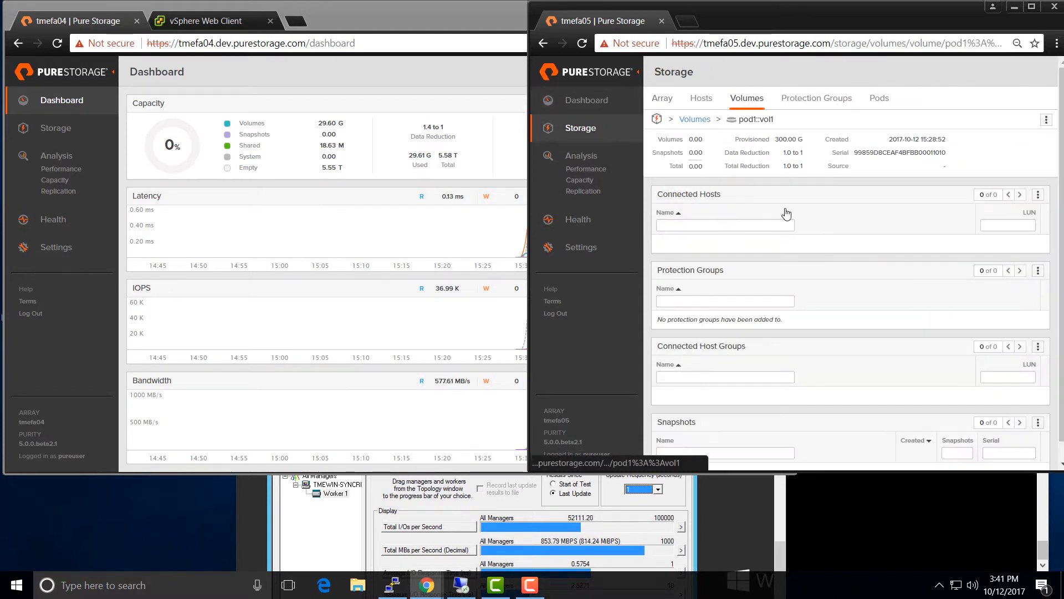
click(1038, 195)
click(1026, 212)
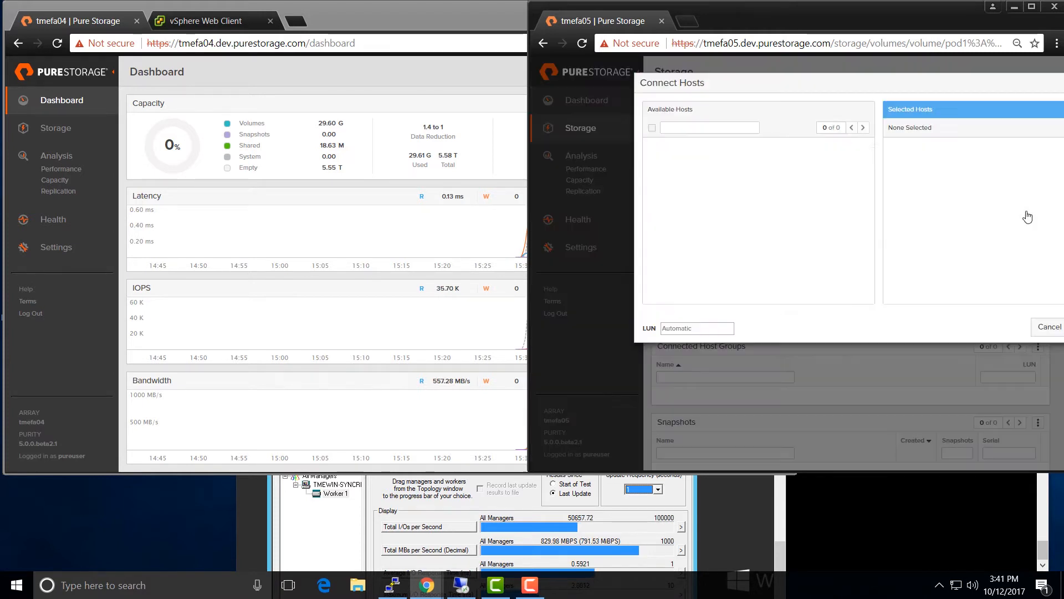
click(671, 165)
key(Return)
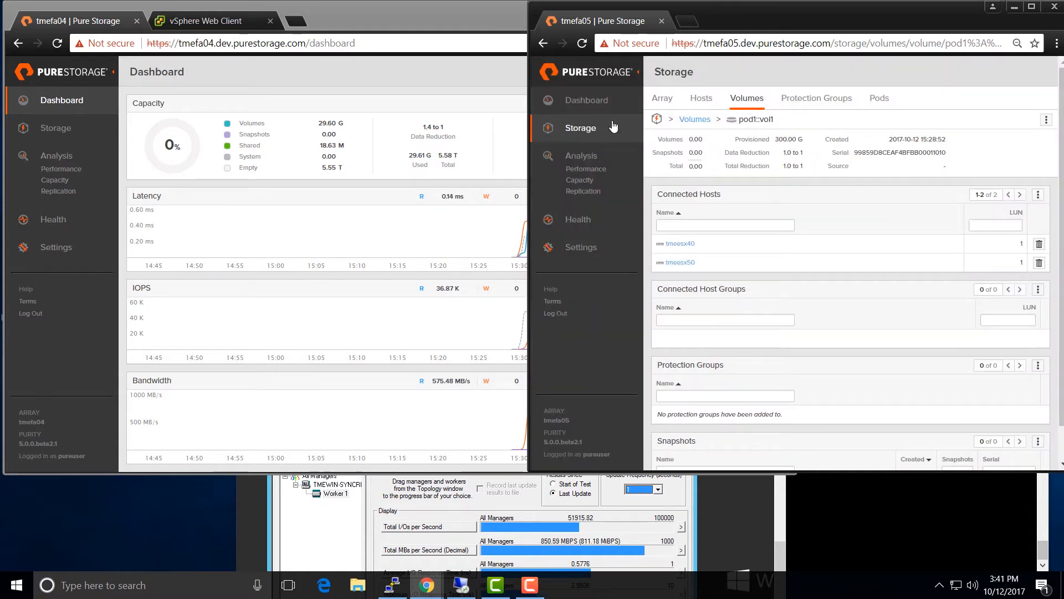
- Return to the tmefa05 dashboard, then switch to the vSphere Web Client
click(587, 100)
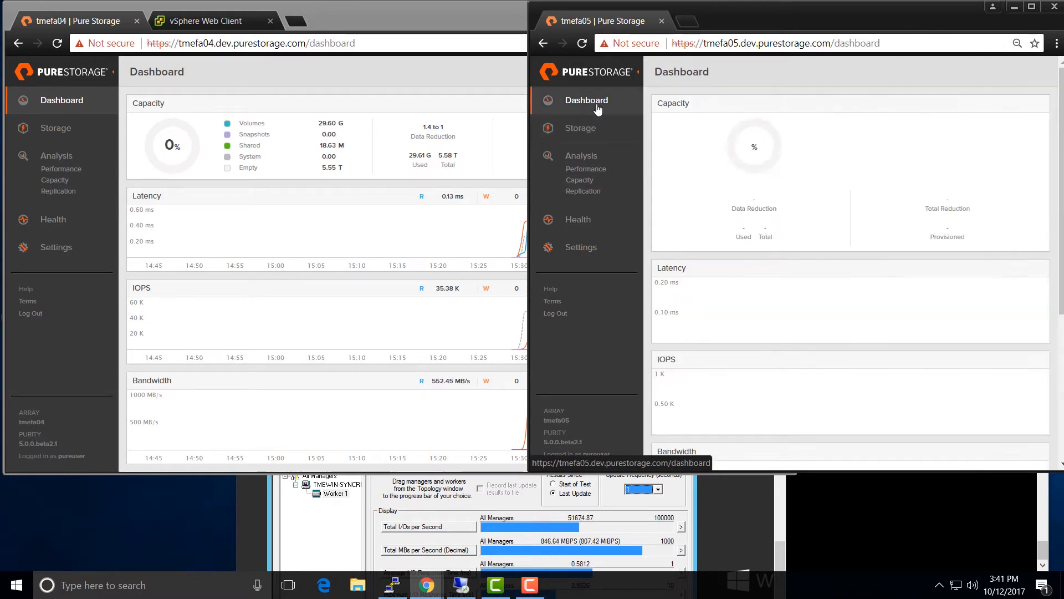
scroll(766, 211, down, 1)
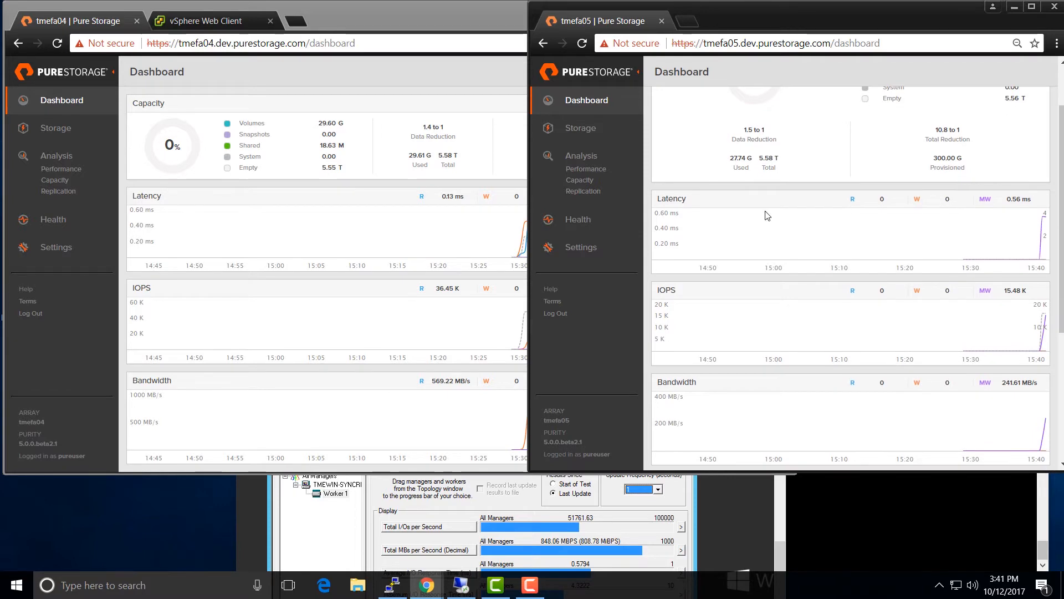
click(220, 21)
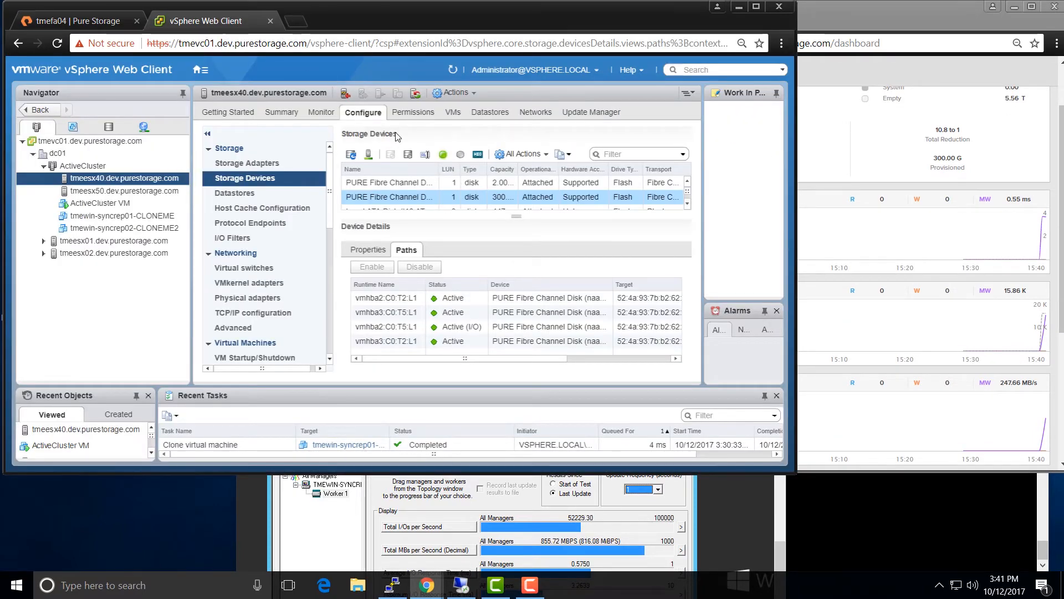
- Rescan storage on hosts tmeesx40 and tmeesx50
click(372, 155)
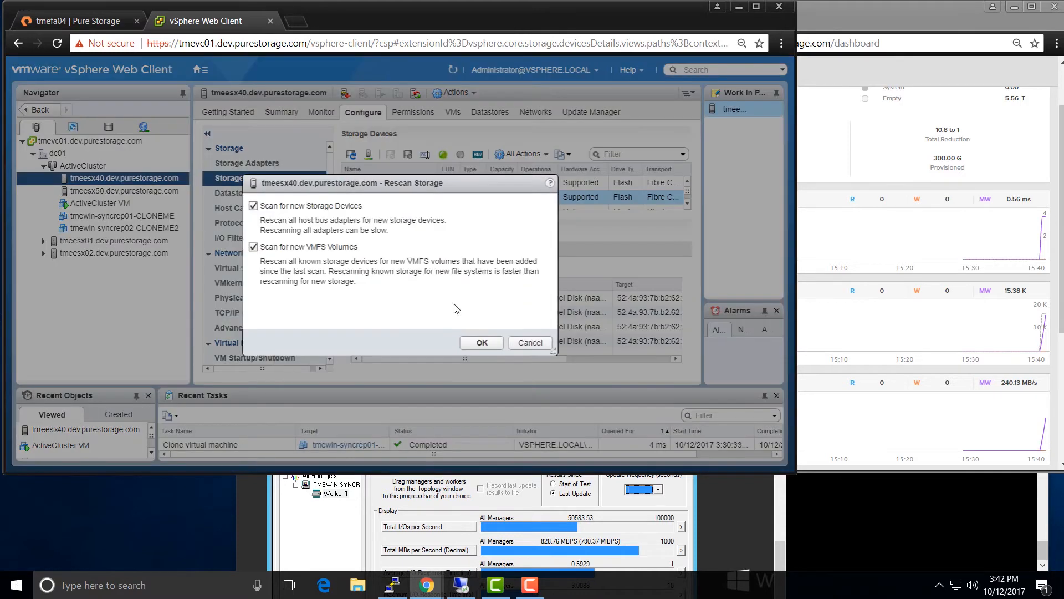
click(480, 343)
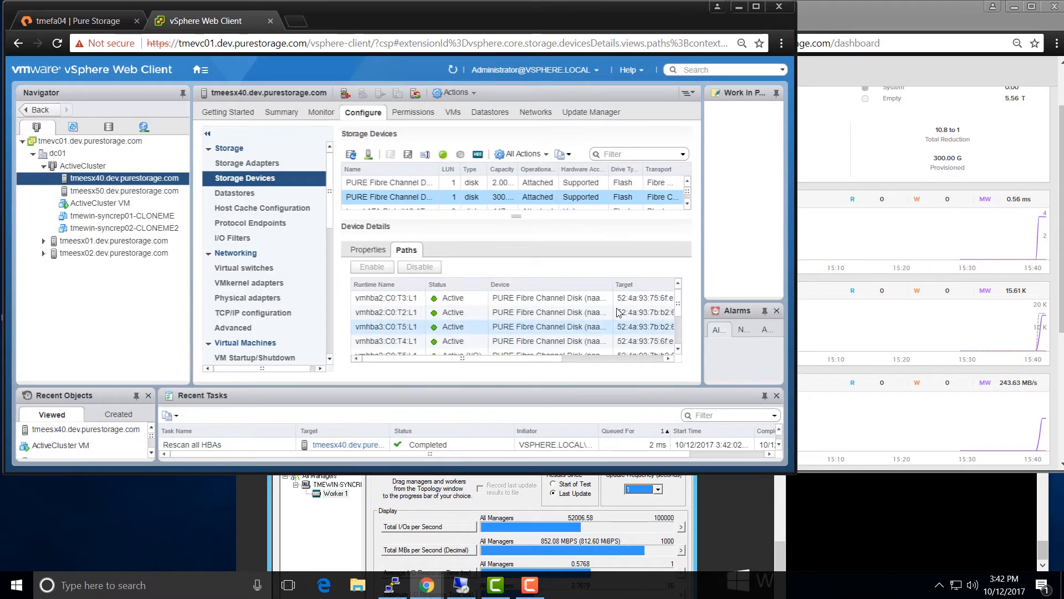
drag(680, 306, 683, 330)
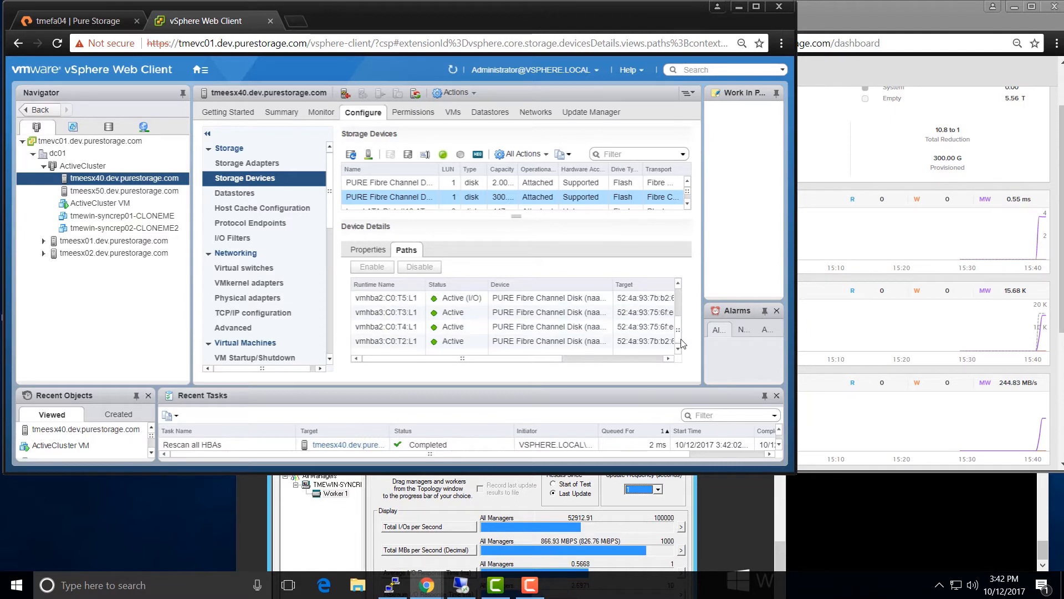
click(100, 191)
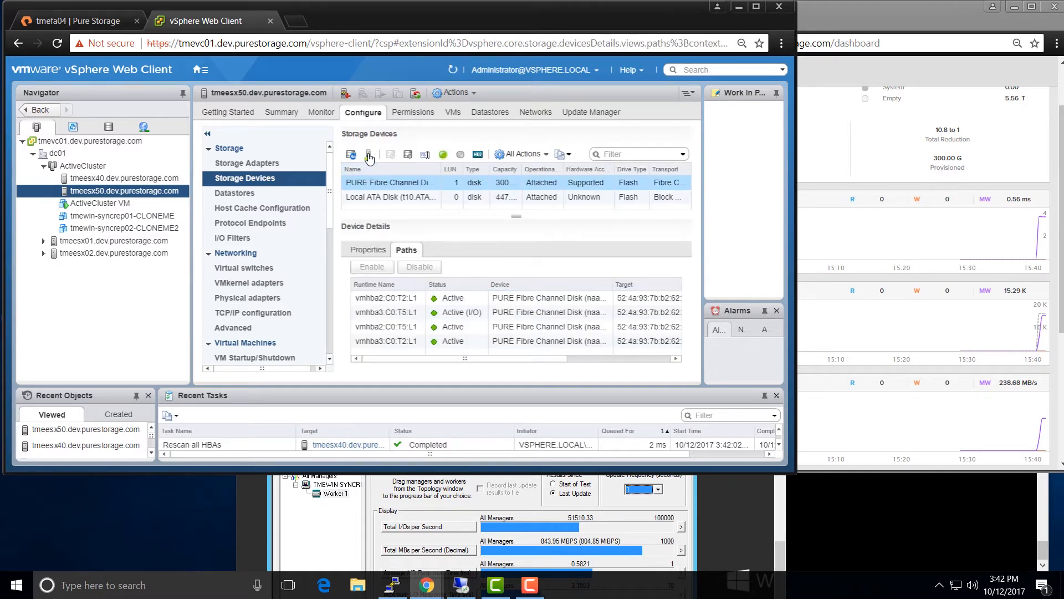
click(369, 155)
click(479, 343)
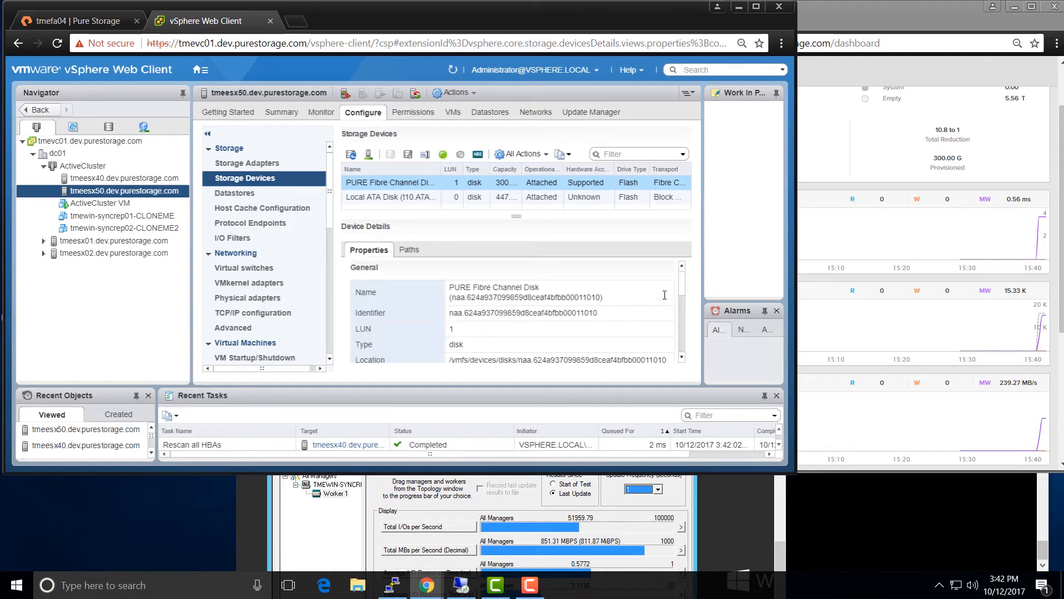
- Change the Pure disk's path selection policy to Round Robin (VMware)
scroll(658, 353, down, 10)
click(644, 321)
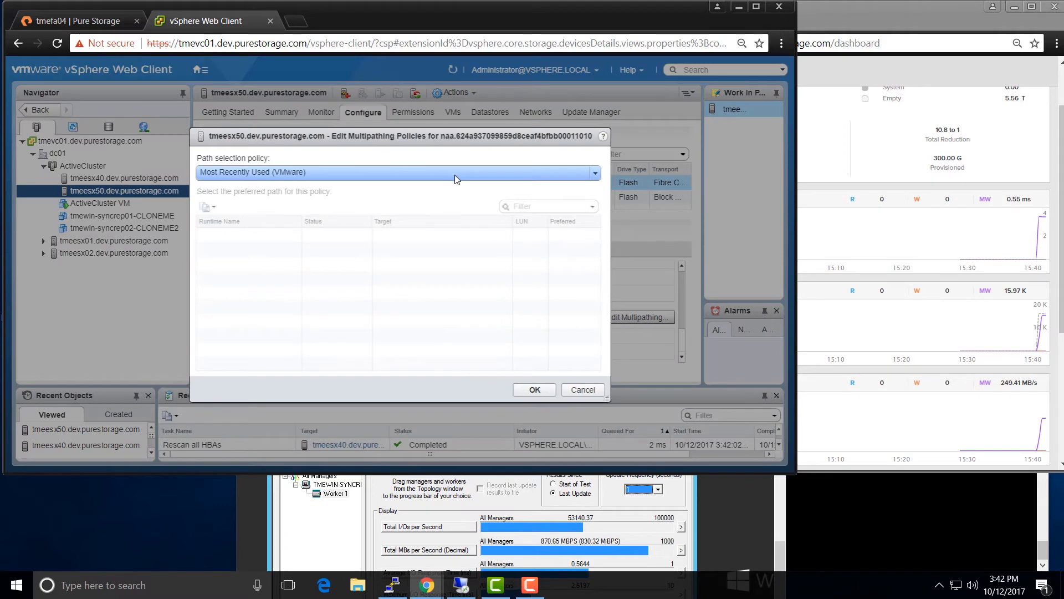
click(454, 175)
click(437, 203)
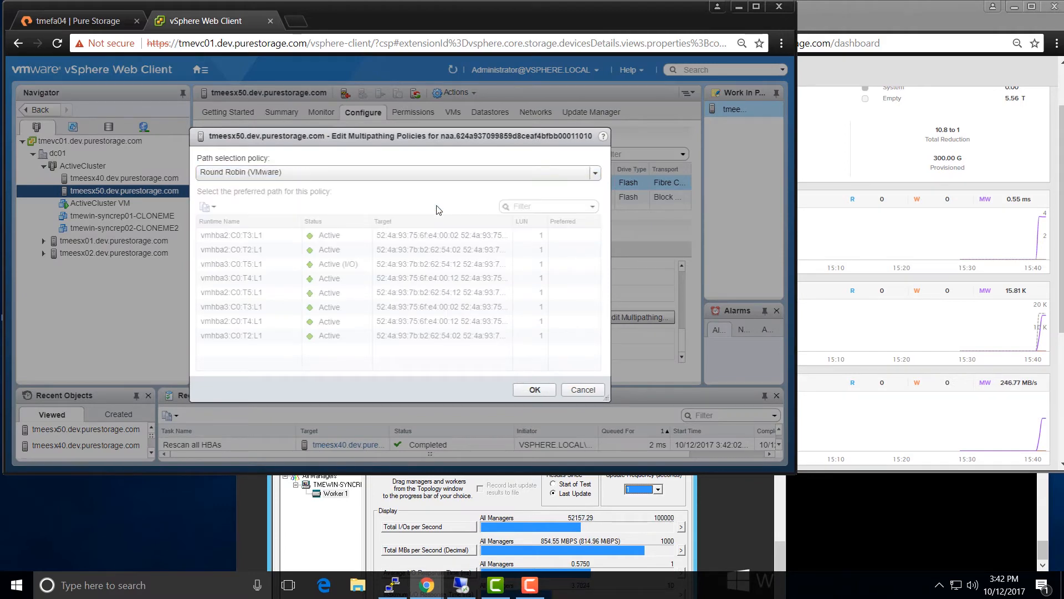
click(530, 394)
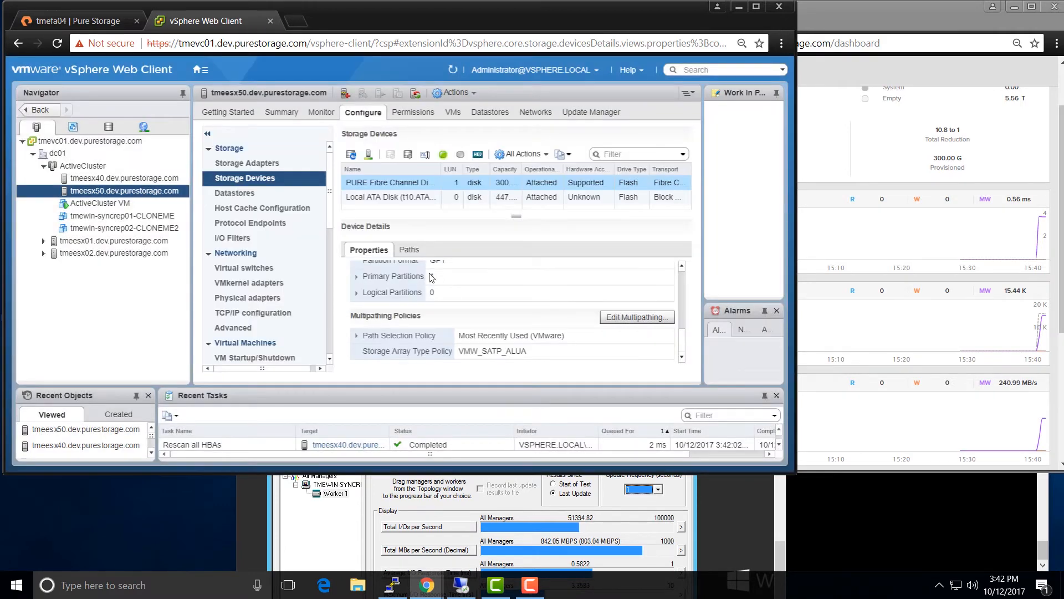
- Review the disk's paths and their status, then bring up the tmefa05 dashboard
click(409, 250)
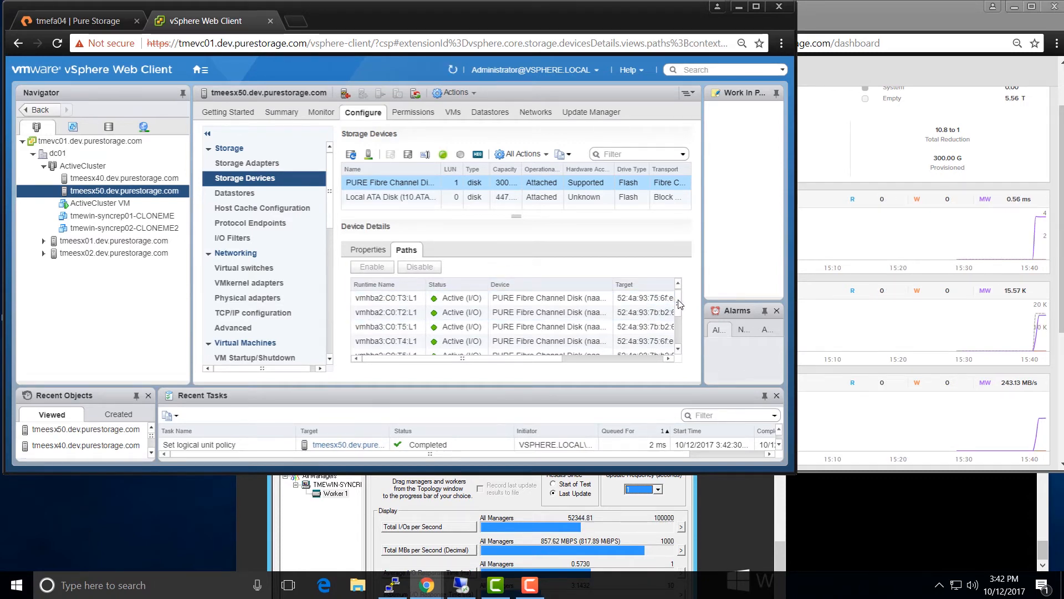
scroll(680, 331, down, 2)
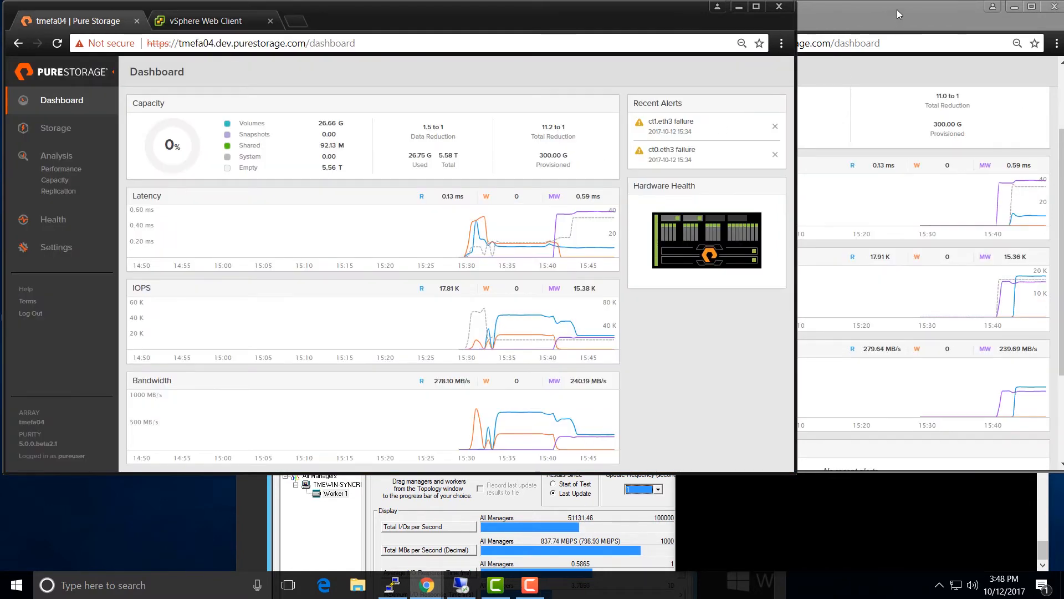
click(897, 9)
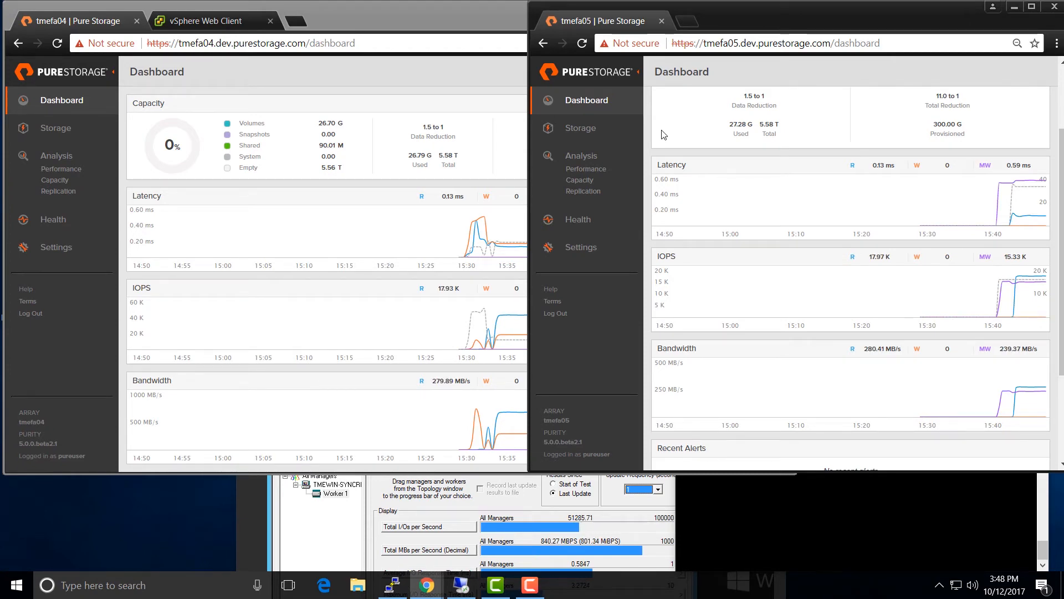
- Bring the tmefa04 dashboard forward, showing 15.12K mirrored-write IOPS at 236 MB/s
click(442, 77)
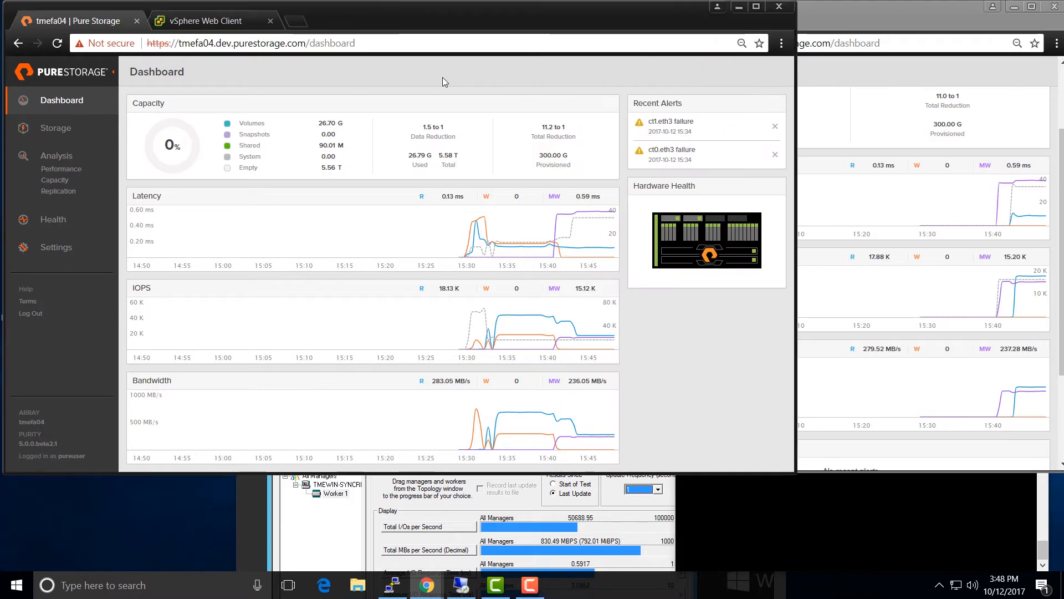
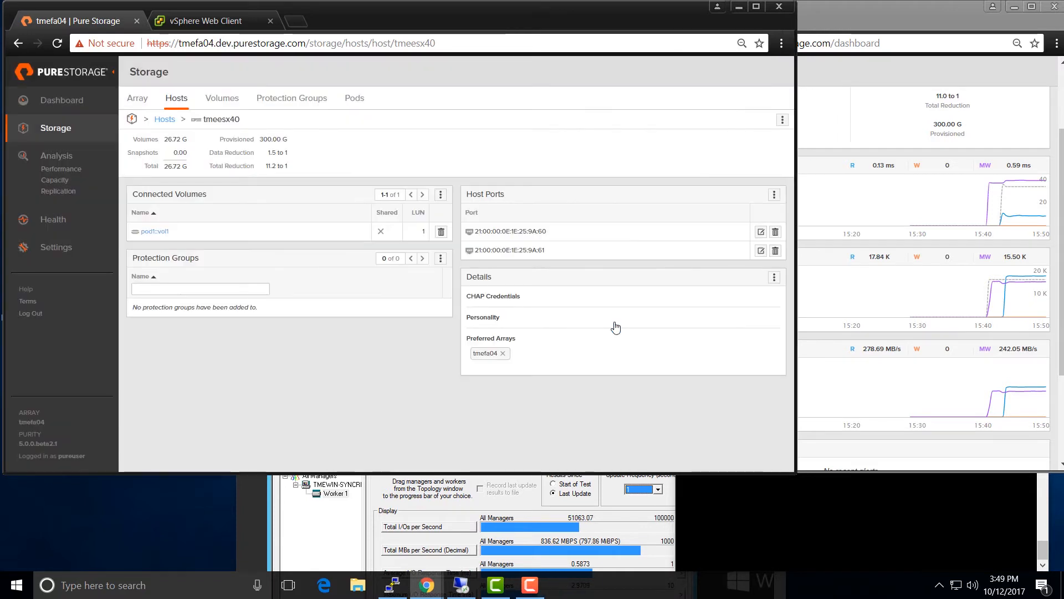
- Return to the tmefa04 host list after setting tmeesx40's preferred array
click(165, 119)
- On tmefa04, add tmefa05 as host tmeesx50's preferred array, then view the tmefa04 dashboard
click(158, 262)
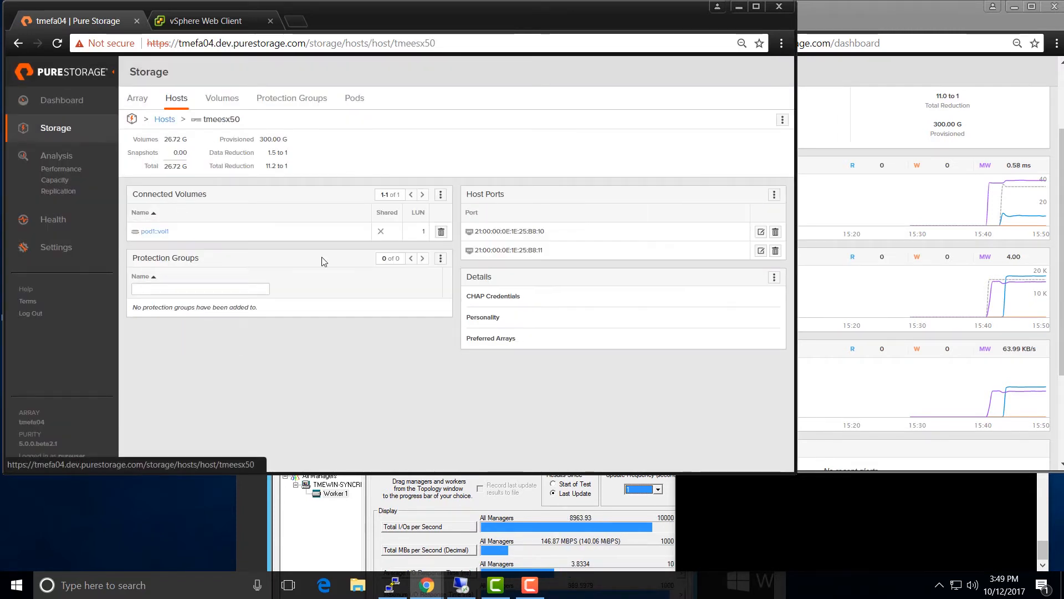
click(774, 277)
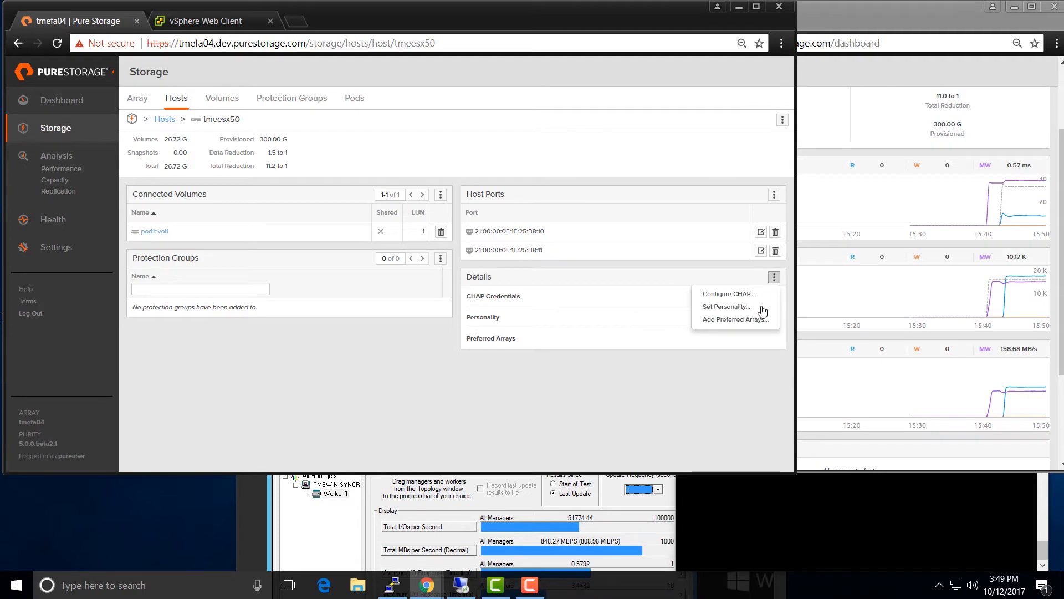
click(756, 322)
click(255, 162)
click(619, 327)
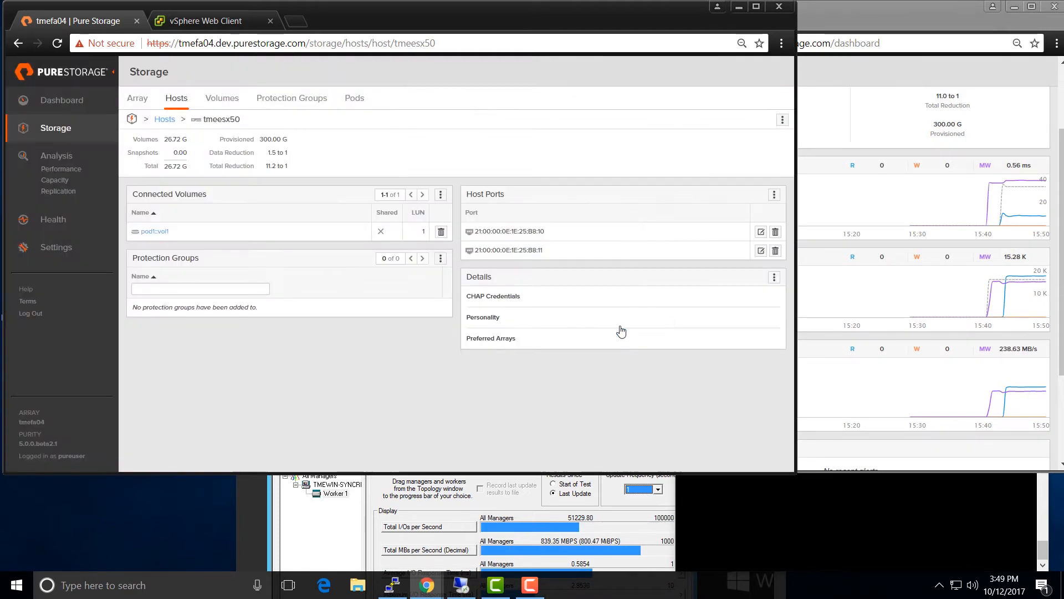
click(68, 108)
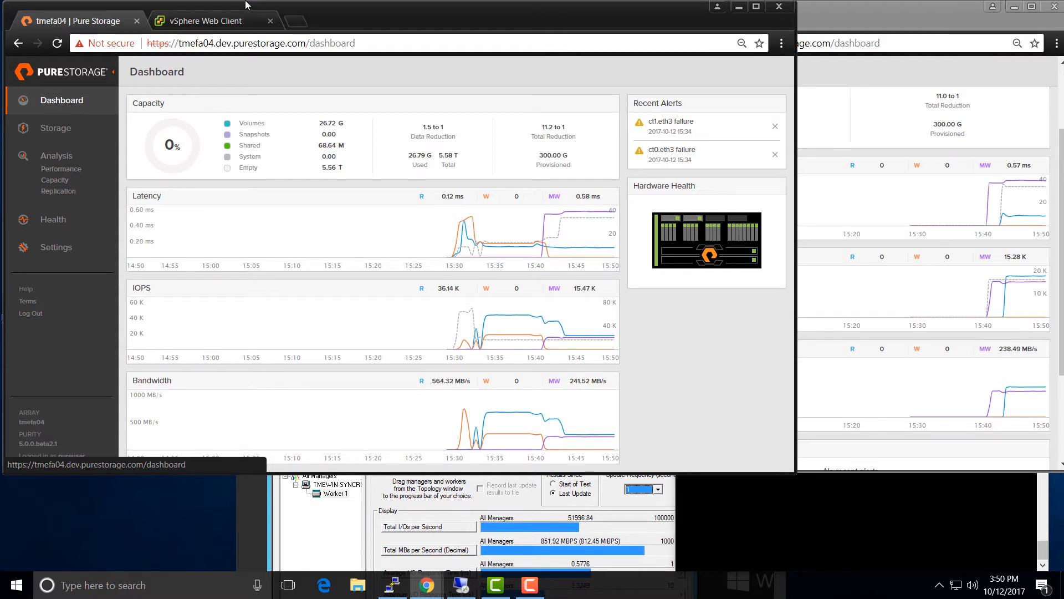
- On tmefa05, add tmefa04 as the preferred array for host tmeesx40
click(843, 99)
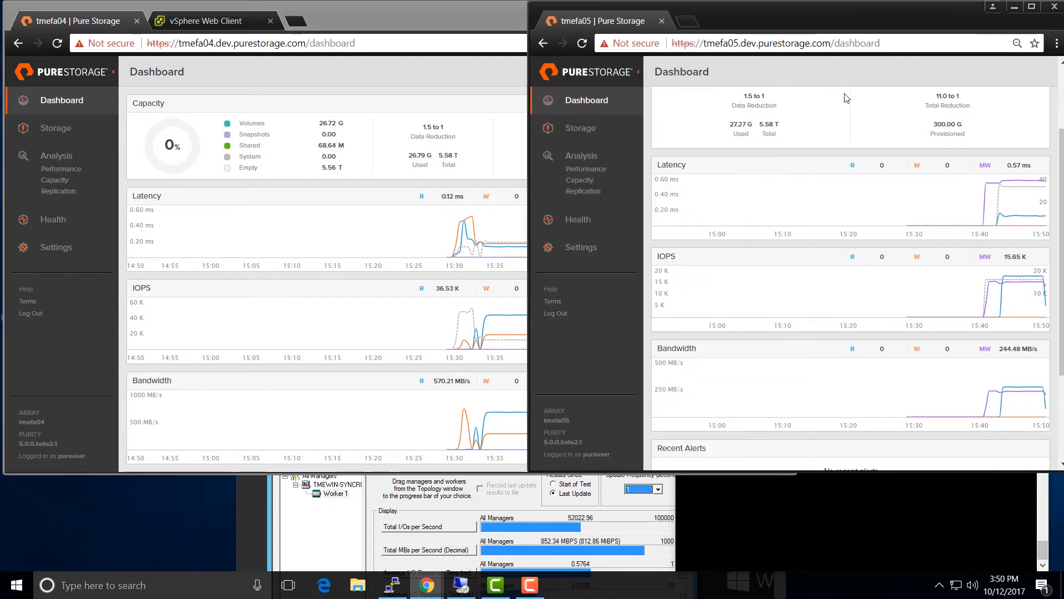
click(574, 132)
click(702, 100)
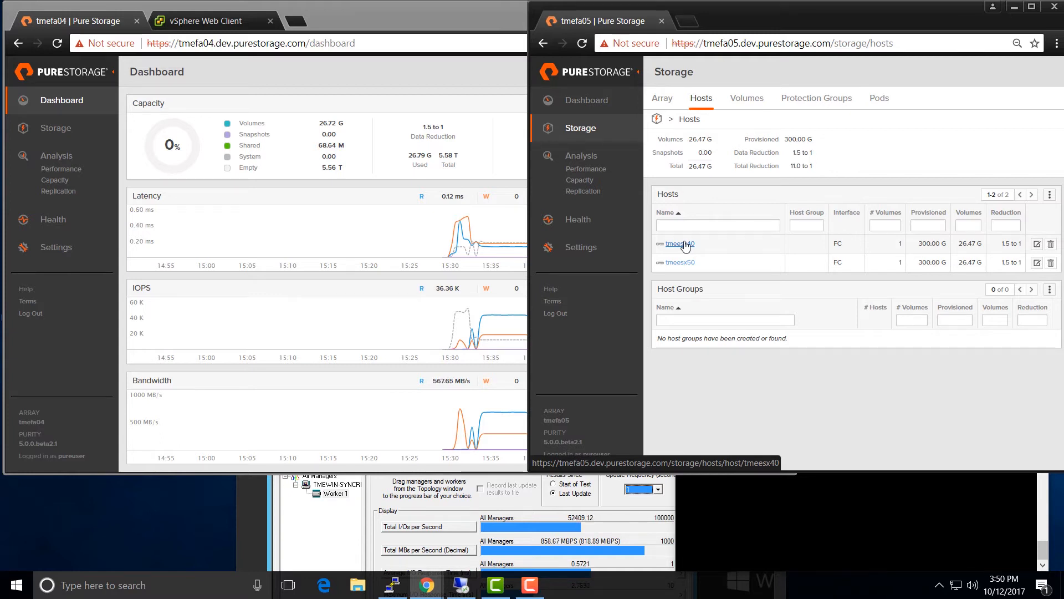
click(685, 245)
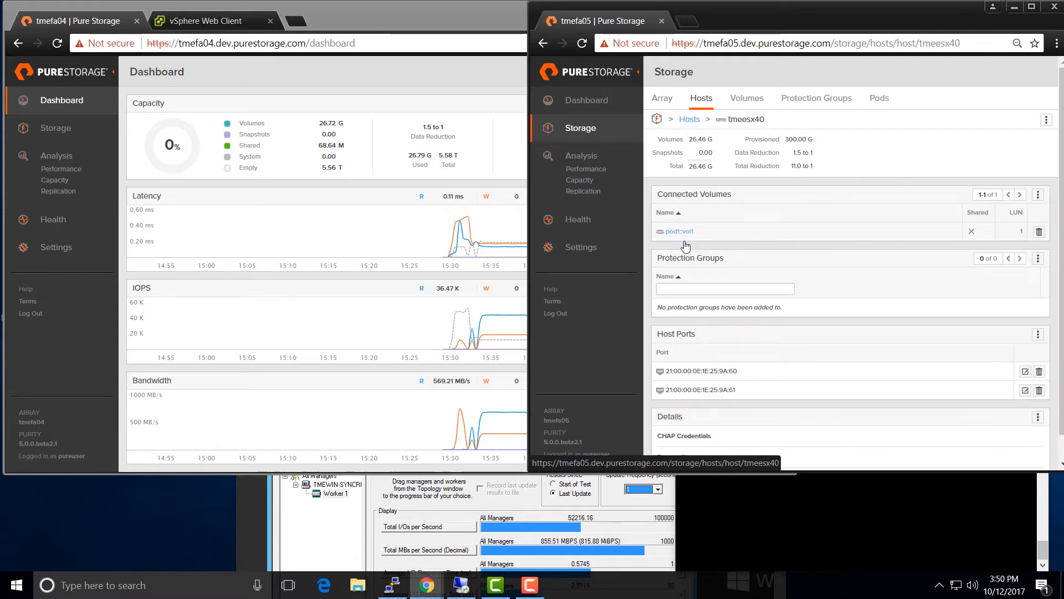
scroll(940, 338, down, 1)
click(1039, 391)
click(1012, 432)
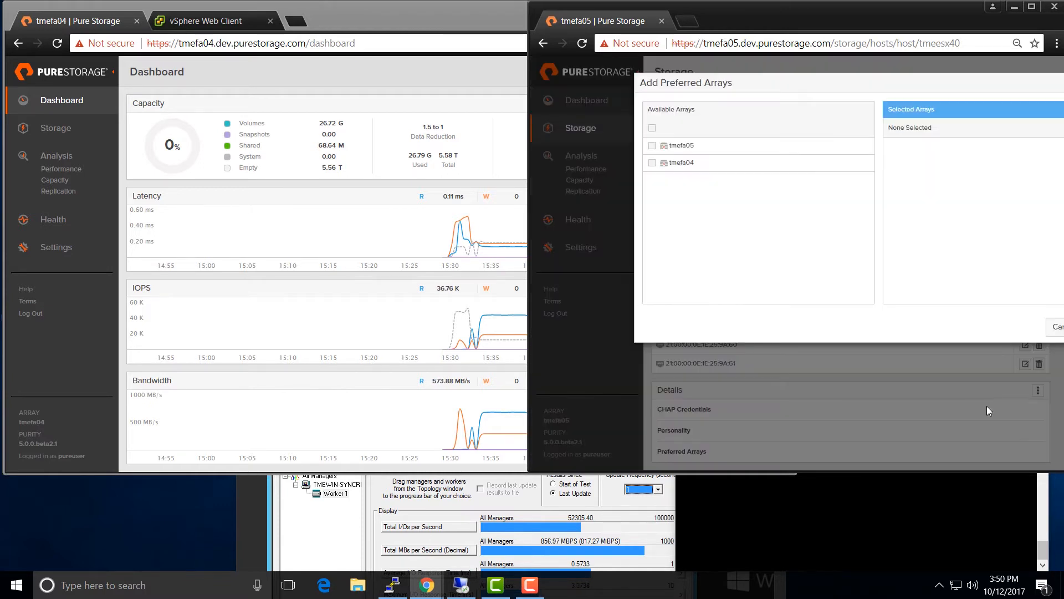
click(663, 166)
key(Return)
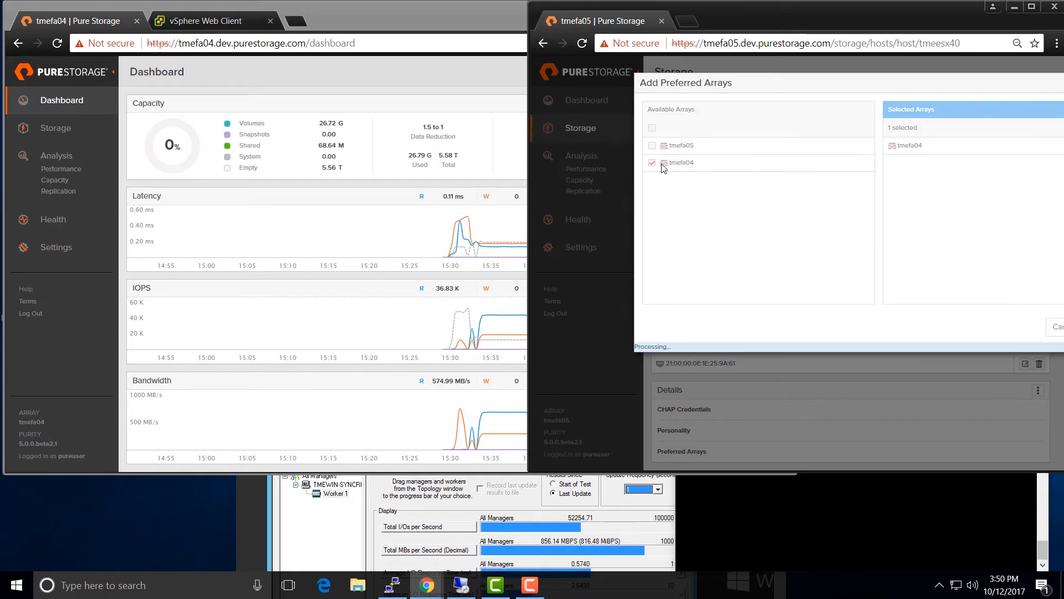
- On tmefa05, add tmefa05 as tmeesx50's preferred array, then view the tmefa05 dashboard
click(689, 93)
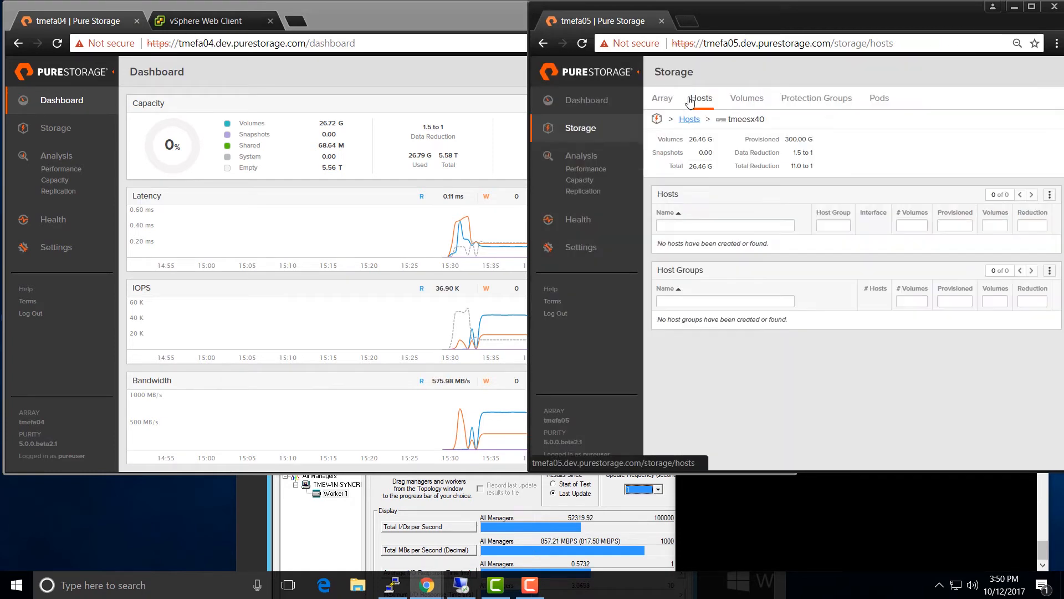
click(680, 262)
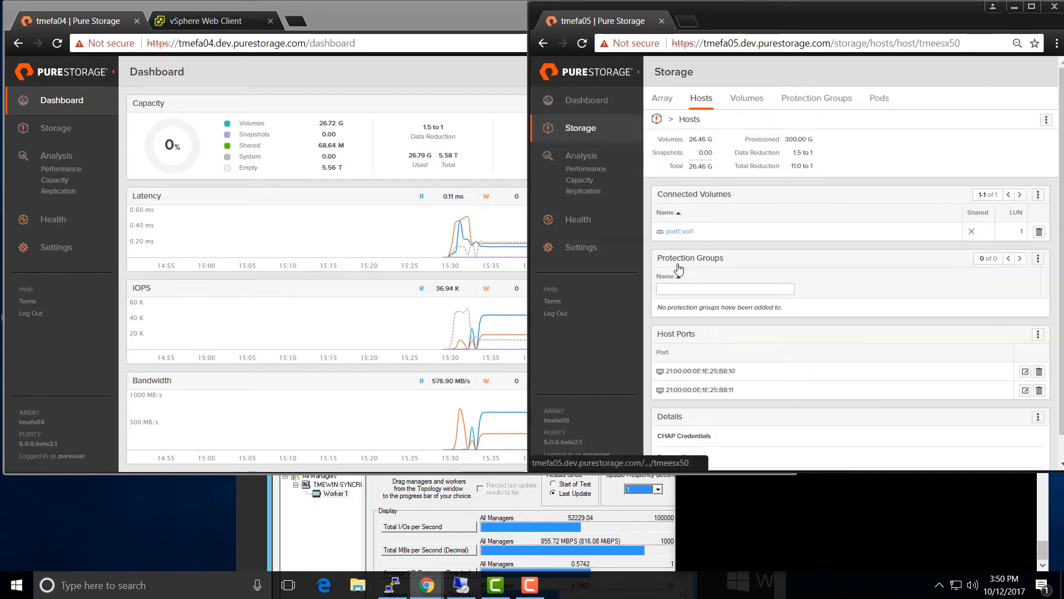
scroll(898, 356, down, 1)
click(1038, 390)
click(1022, 433)
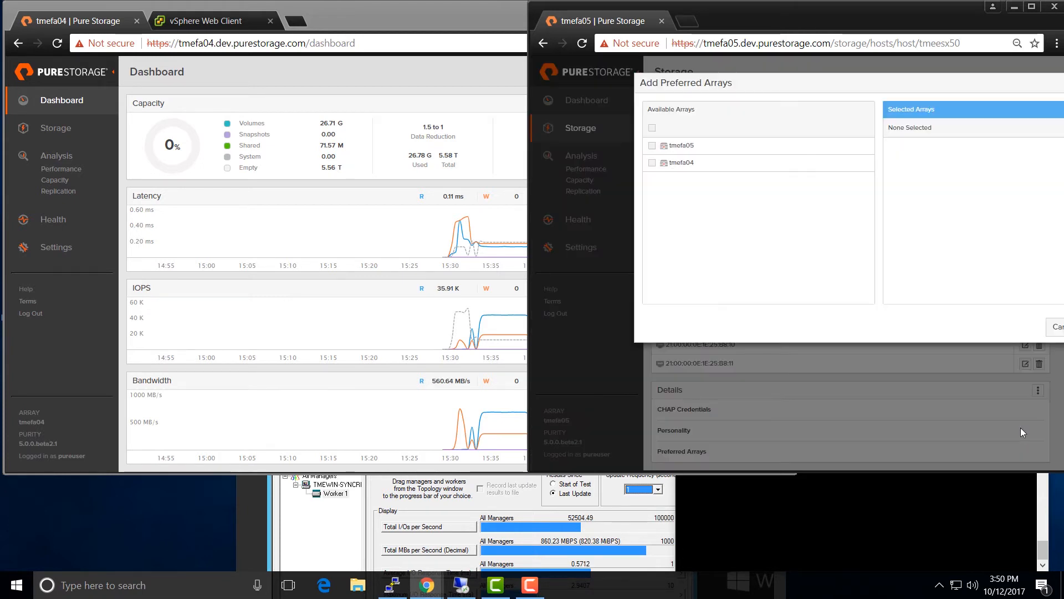
click(676, 147)
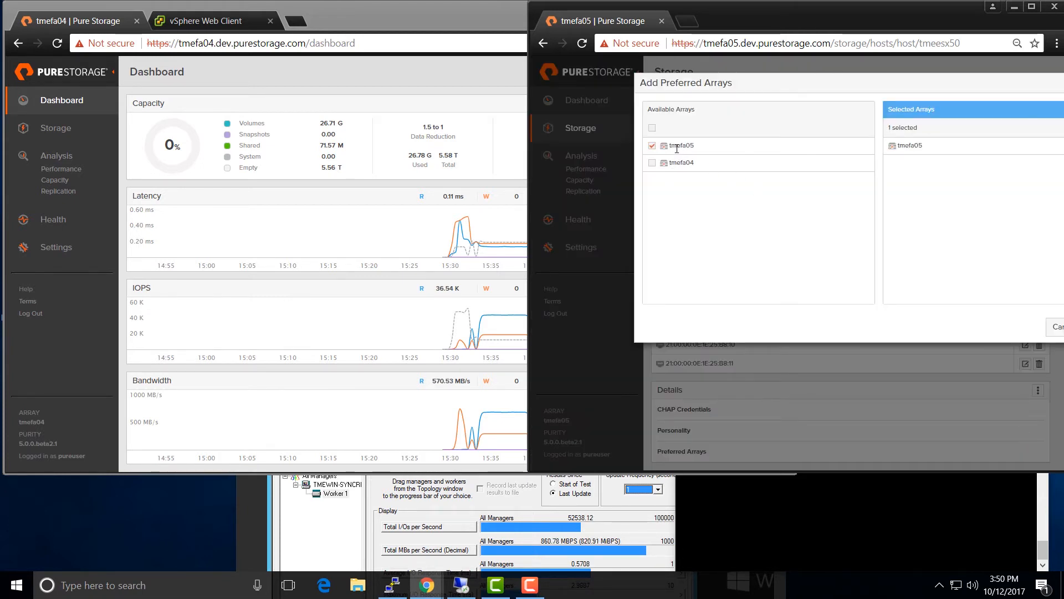
key(Return)
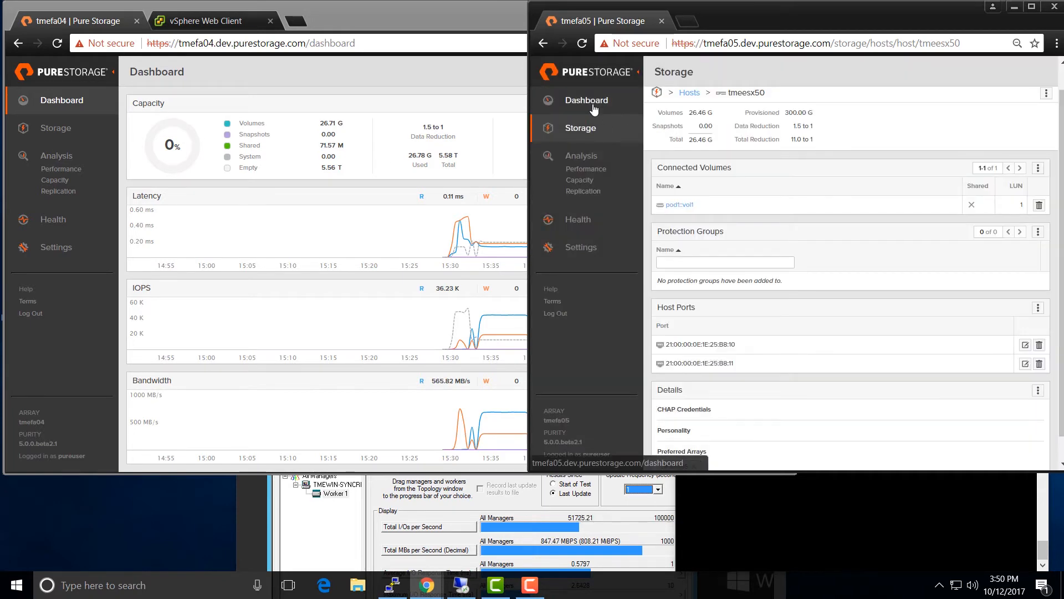
click(593, 108)
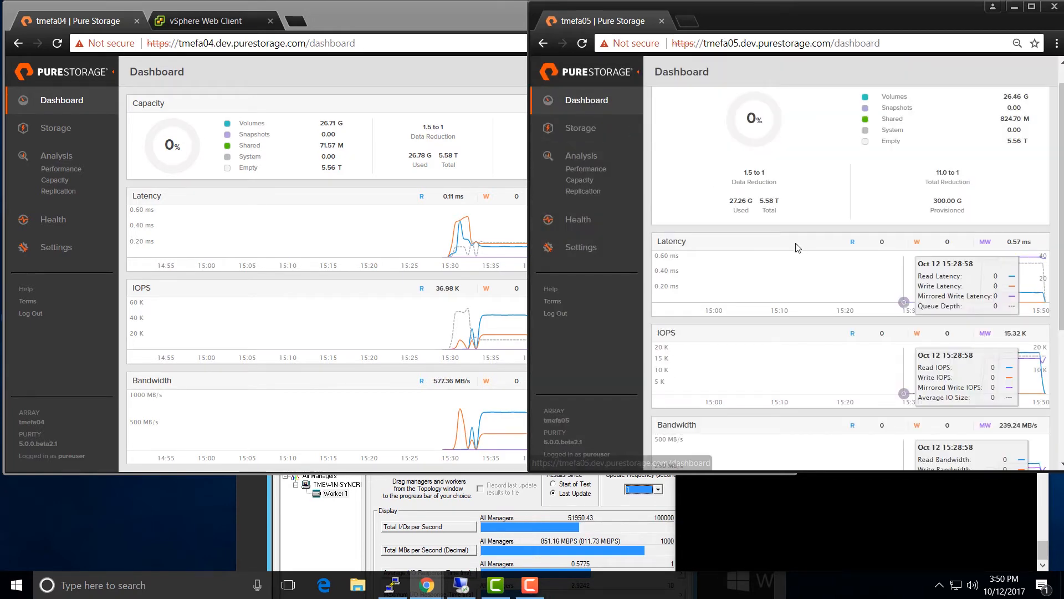
- Compare the latency, IOPS and bandwidth charts on the tmefa05 and tmefa04 dashboards
scroll(797, 248, down, 3)
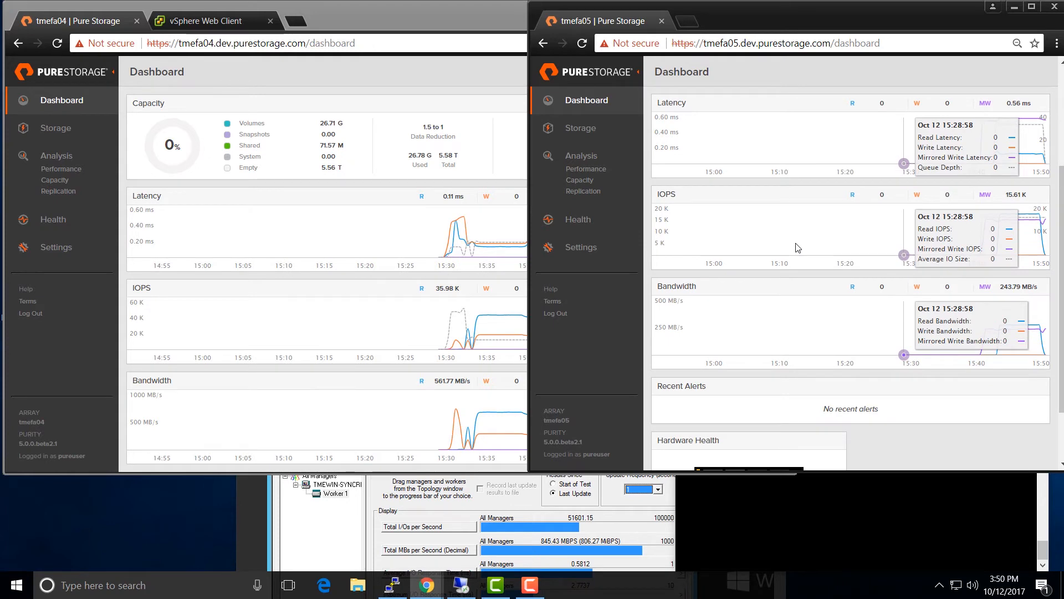
click(410, 78)
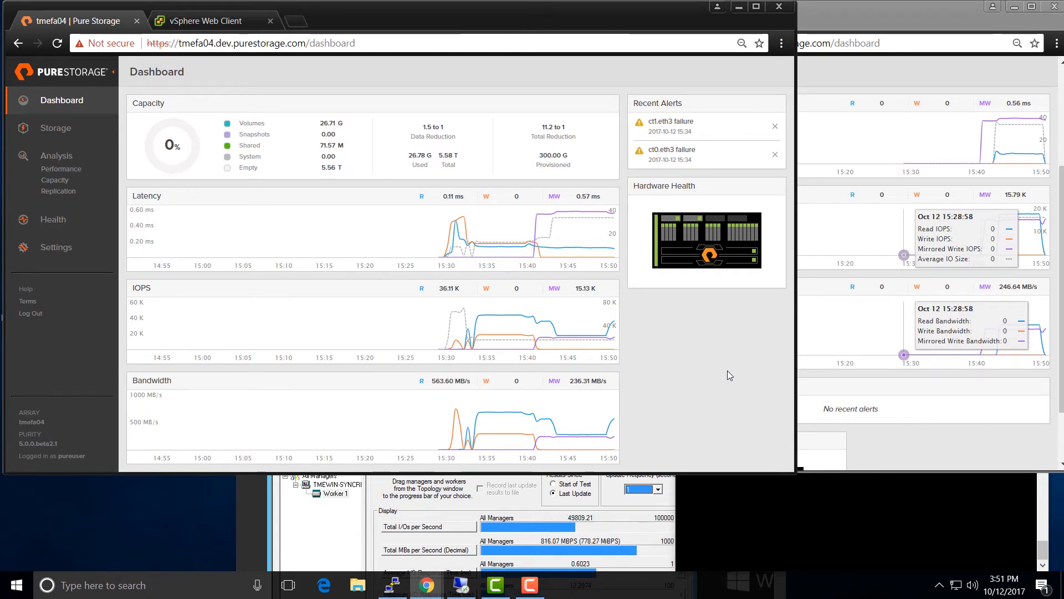
click(952, 450)
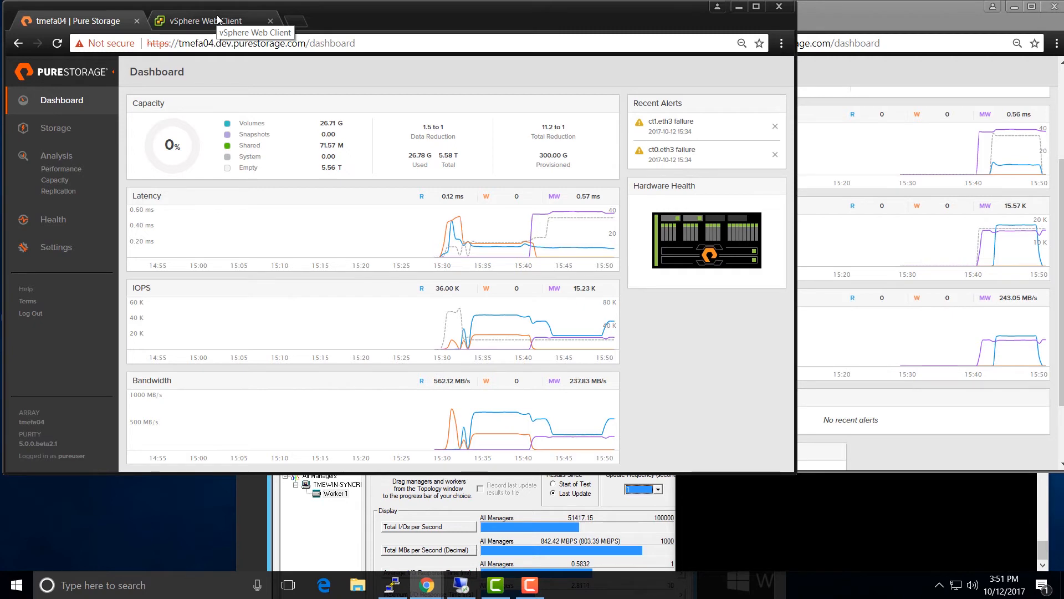
click(218, 20)
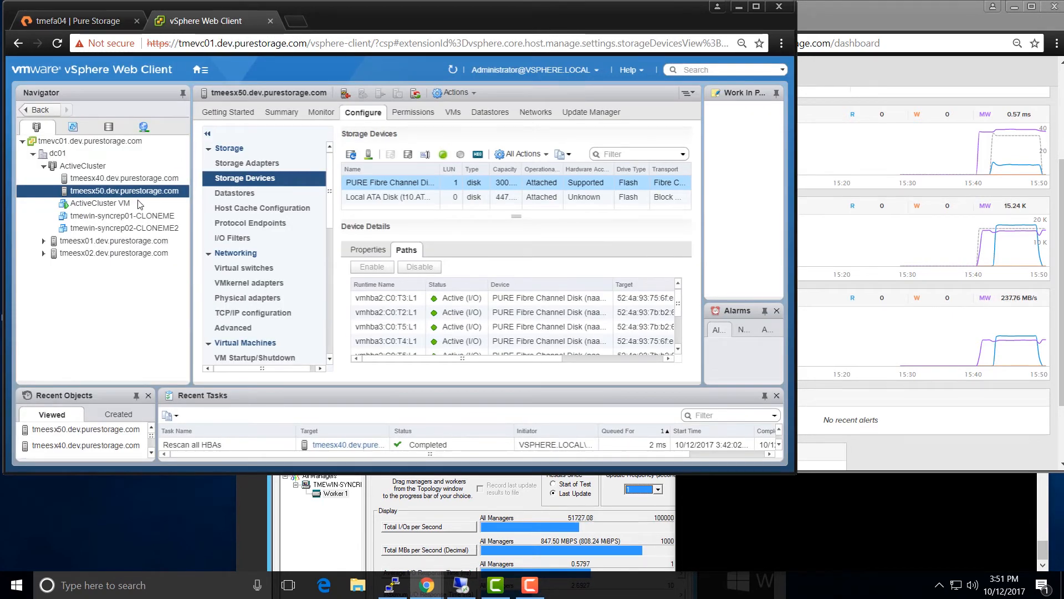
- Launch the Migrate wizard for ActiveCluster VM with Change compute resource only
click(120, 203)
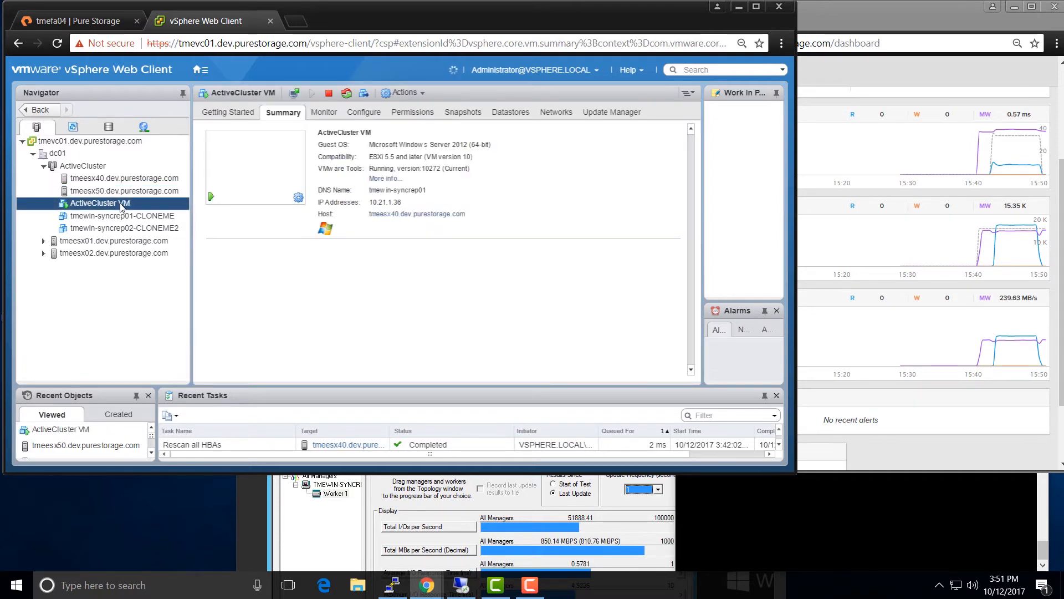
click(362, 95)
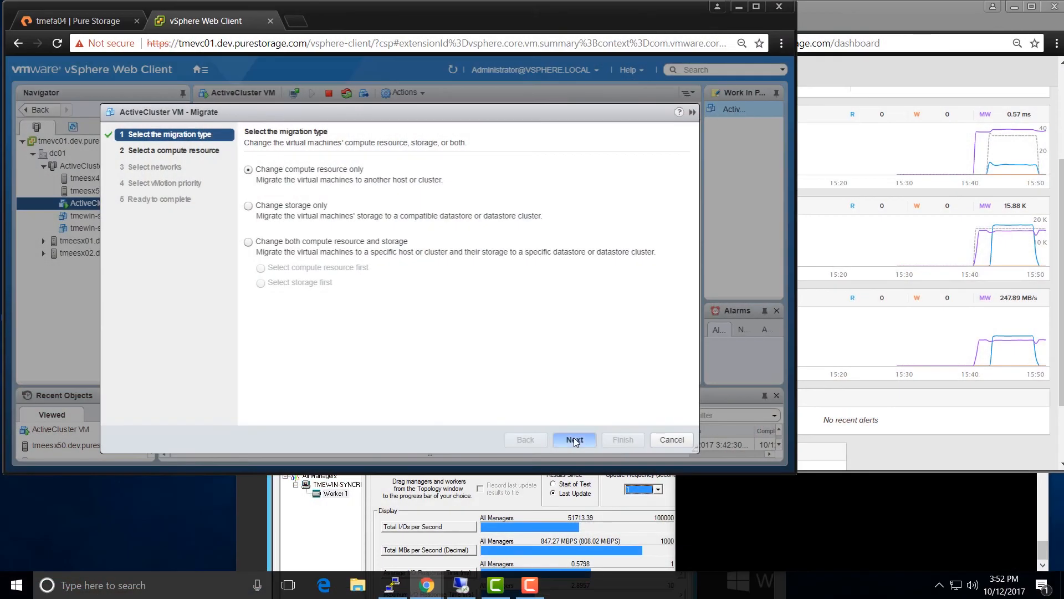
click(574, 439)
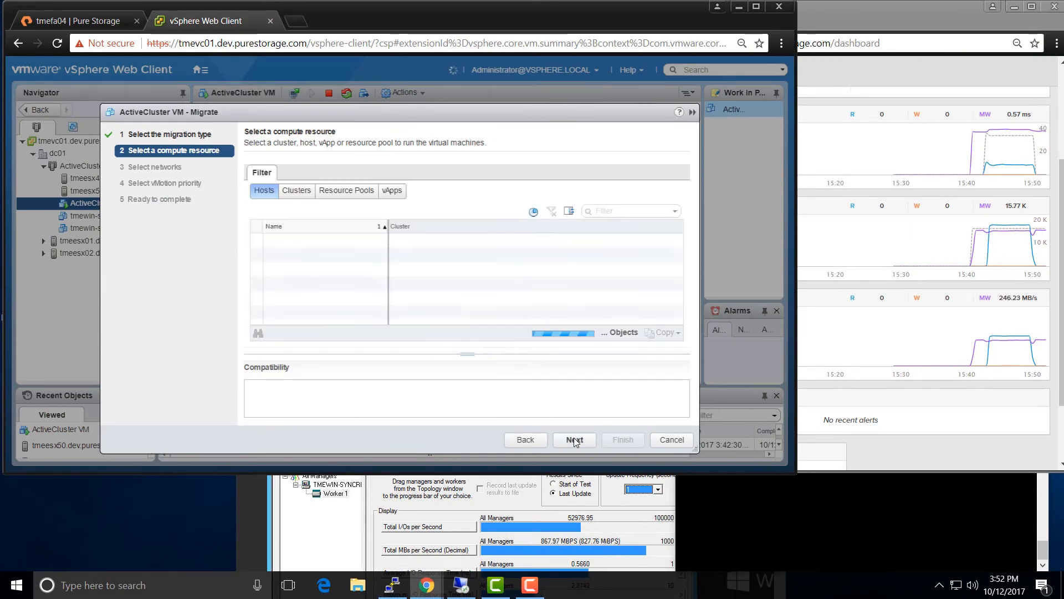
- vMotion ActiveCluster VM to host tmeesx50 at High priority, keeping networks, then return to tmefa04
click(319, 256)
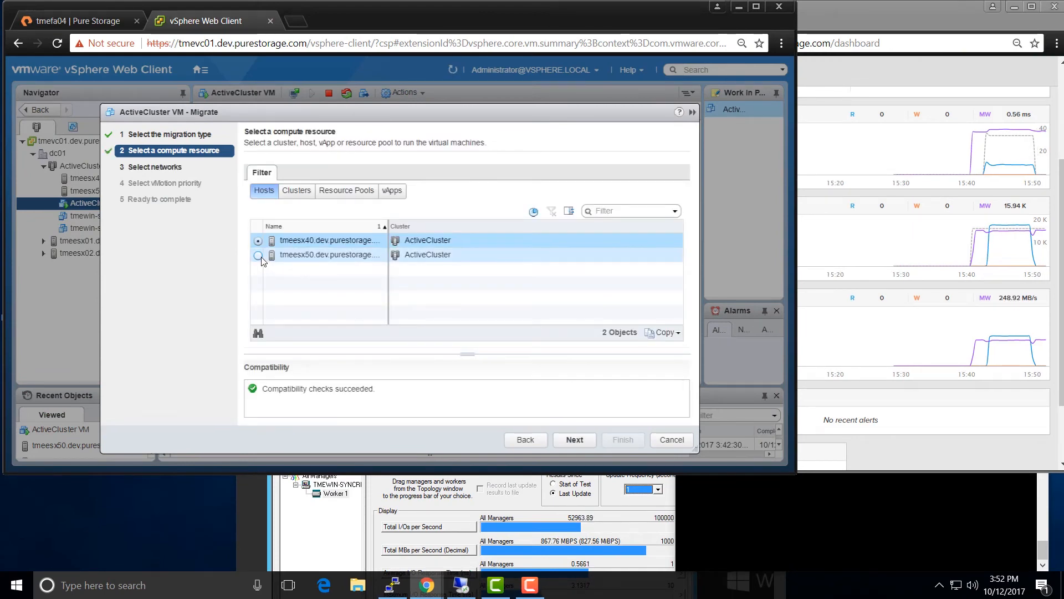
click(574, 438)
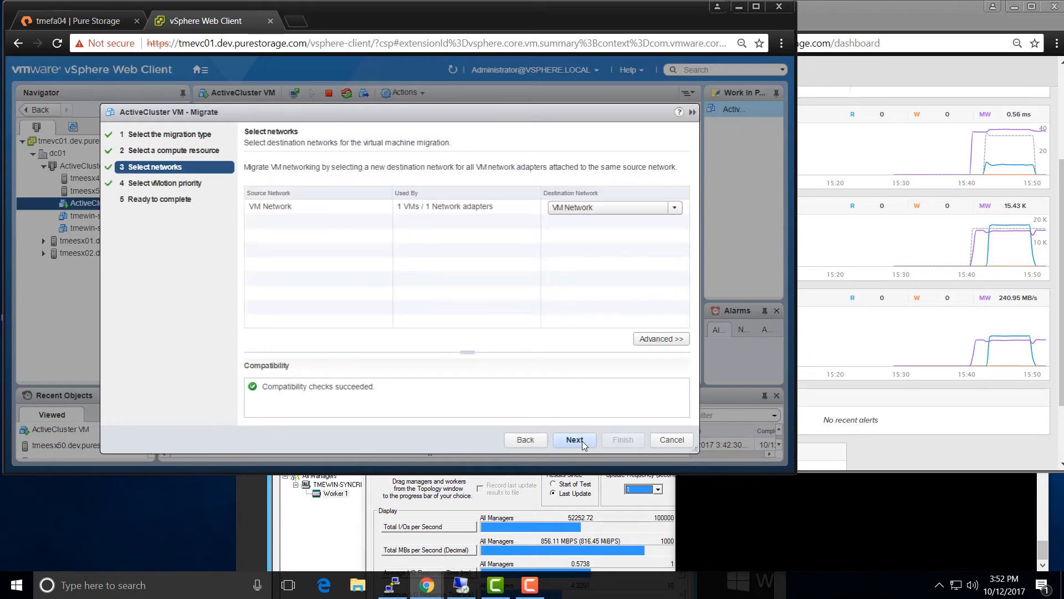
click(574, 440)
click(576, 439)
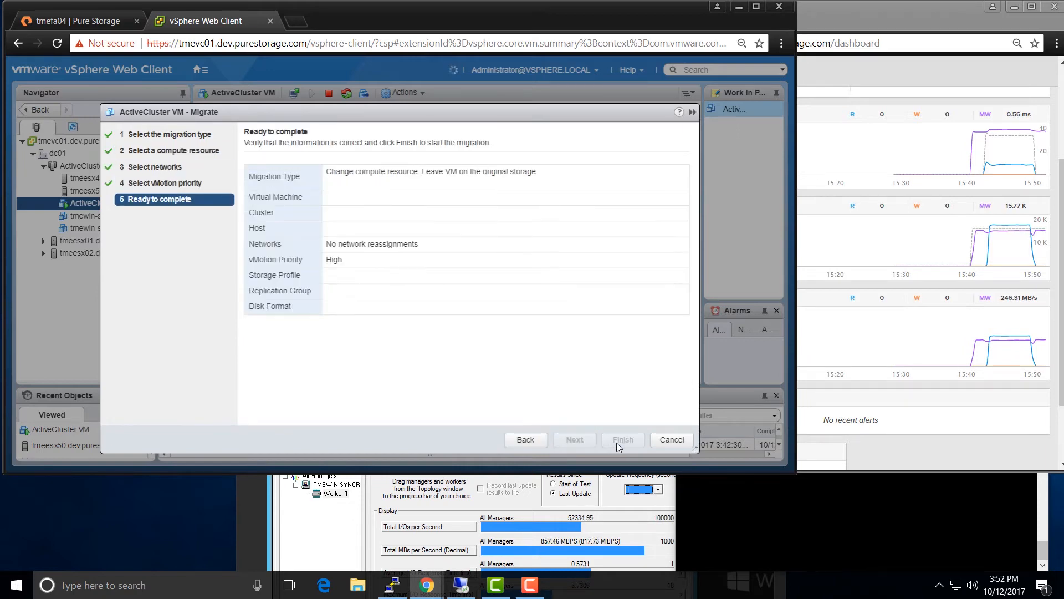
click(623, 440)
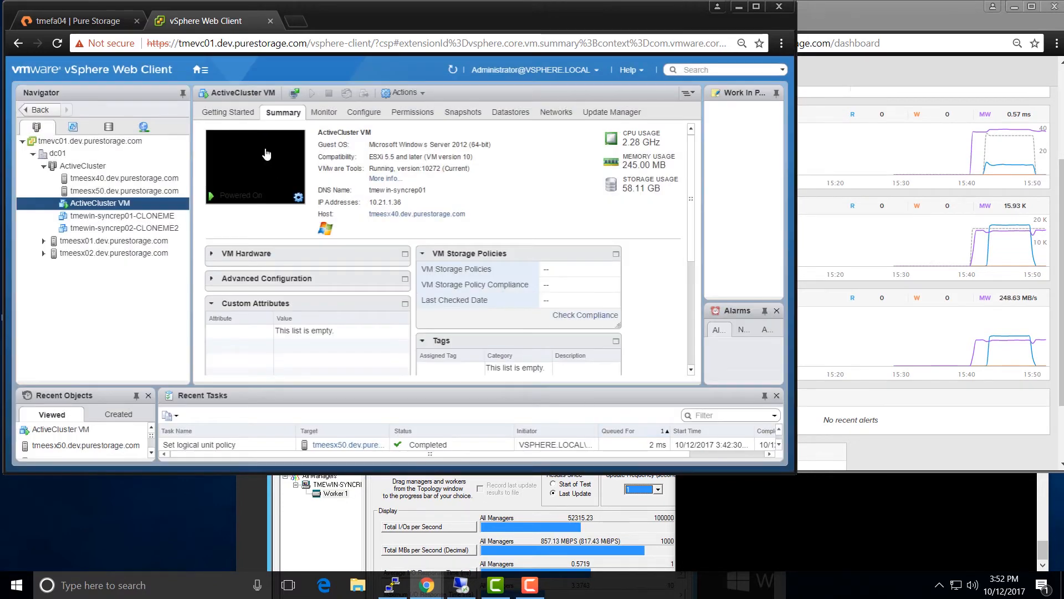
click(78, 21)
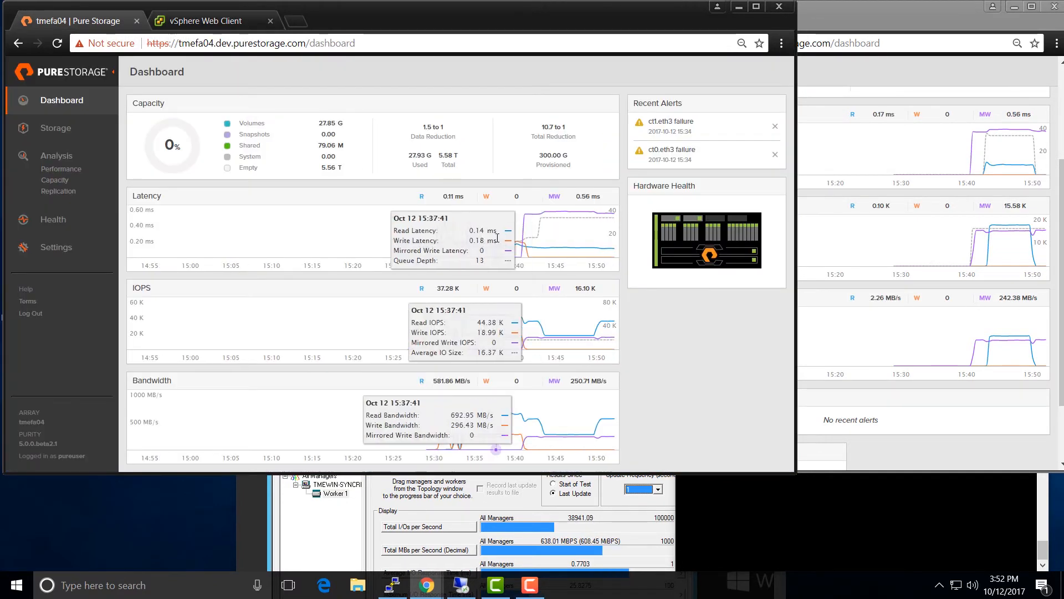
- Arrange the tmefa04 and tmefa05 dashboards side by side, showing tmefa05 carrying ~36K read IOPS
click(870, 114)
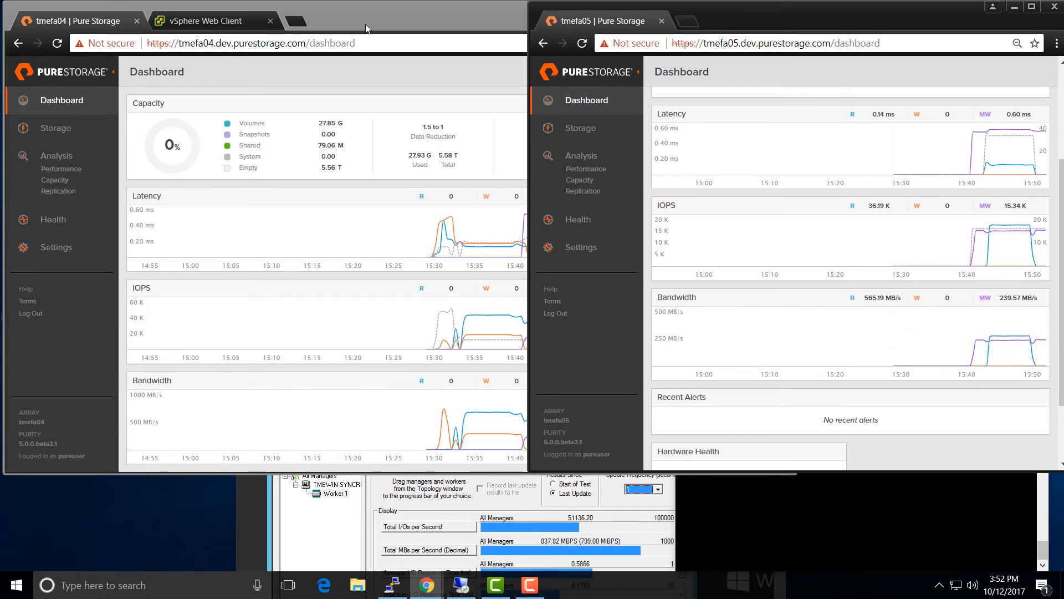
double_click(388, 18)
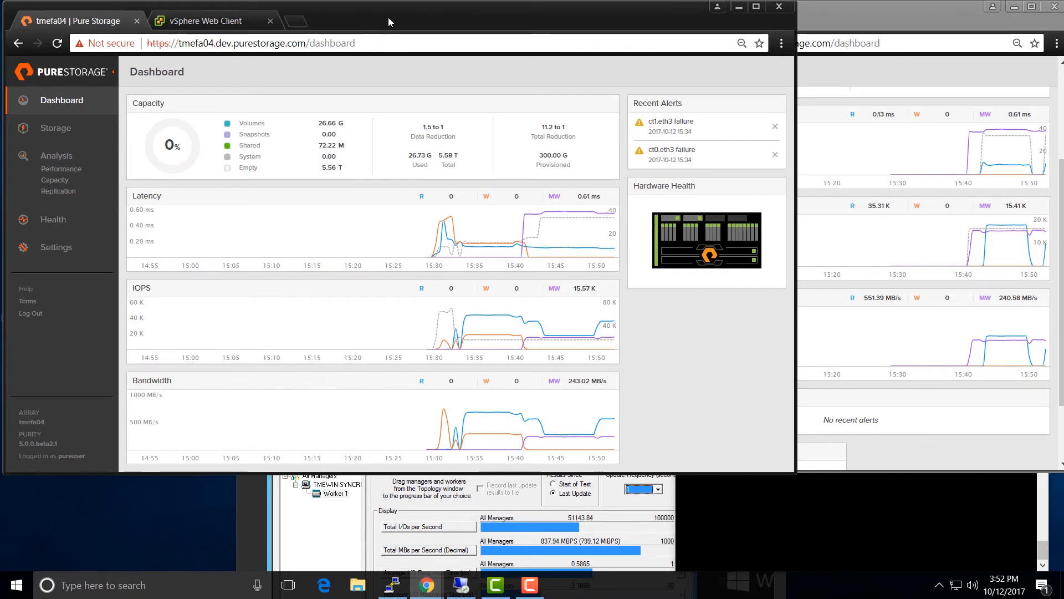
click(873, 58)
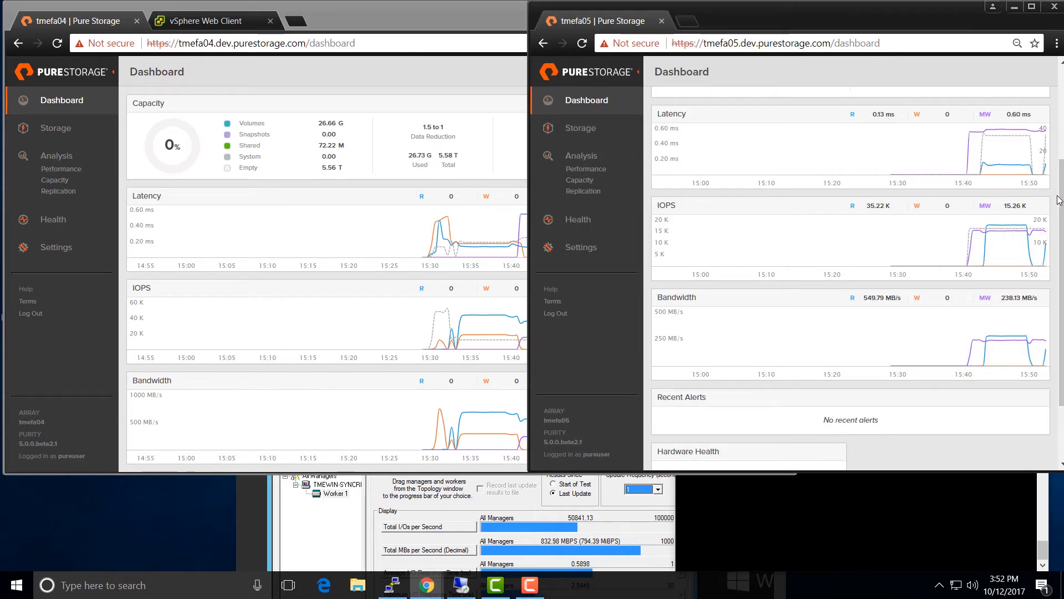
drag(1060, 200, 1060, 166)
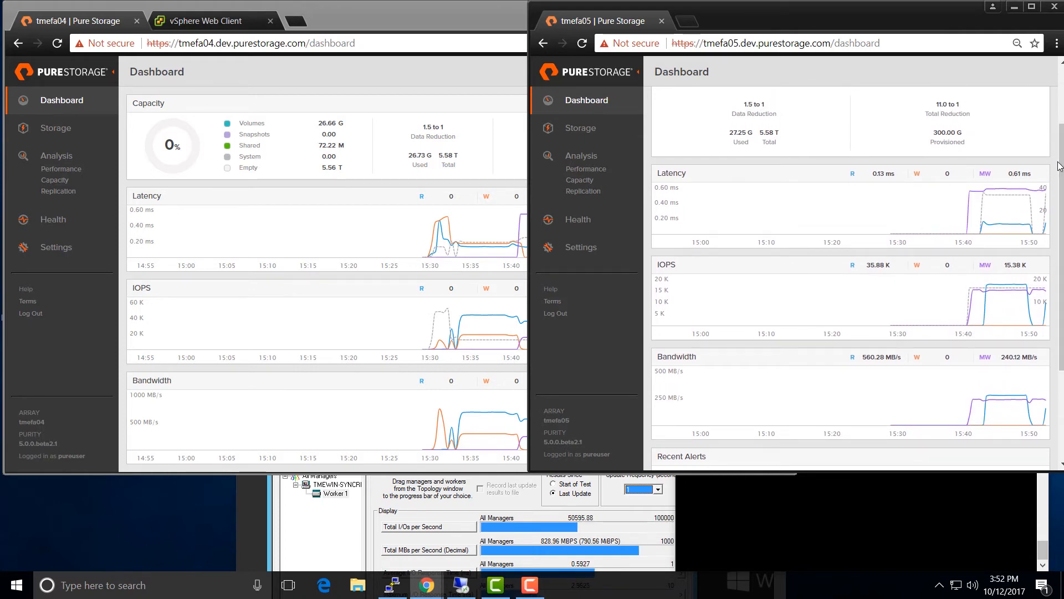
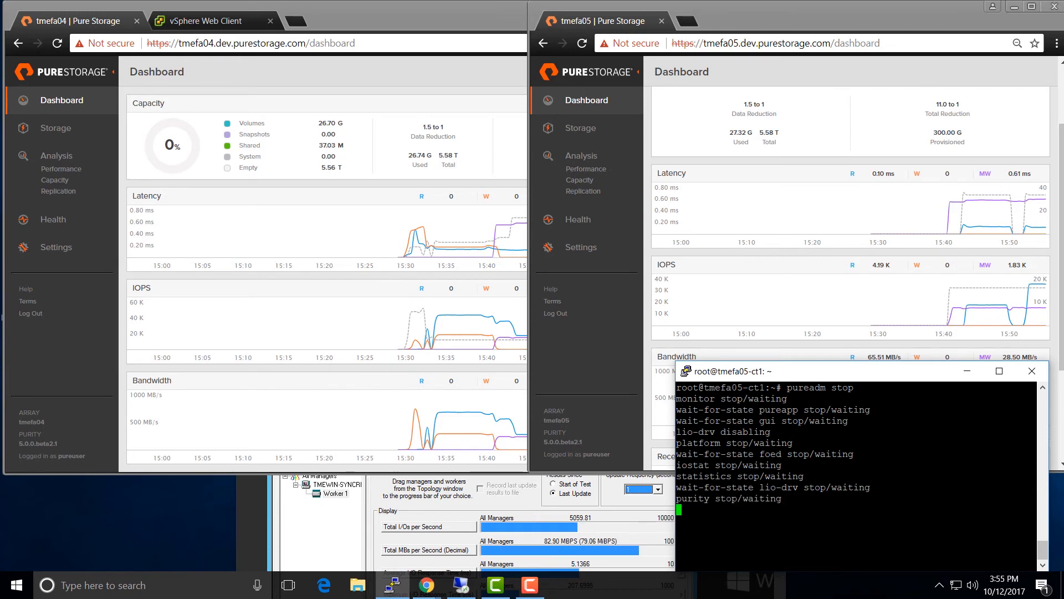
- Stop Purity on peer controller tmefa05-ct0 with pureadm stop, then reload the tmefa05 dashboard
text(h peer)
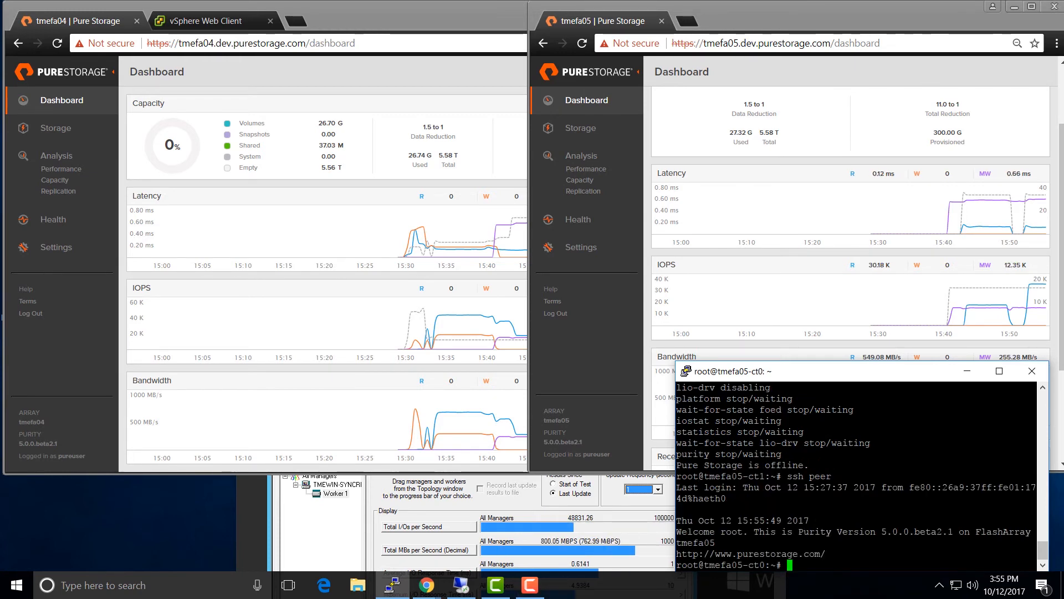
text(ureadm stop)
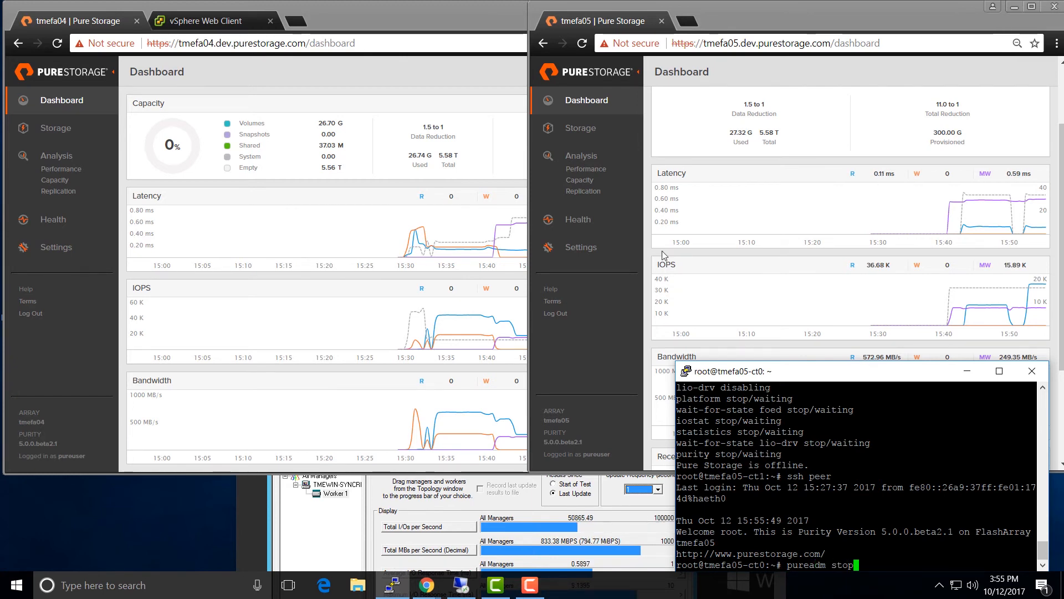
click(677, 219)
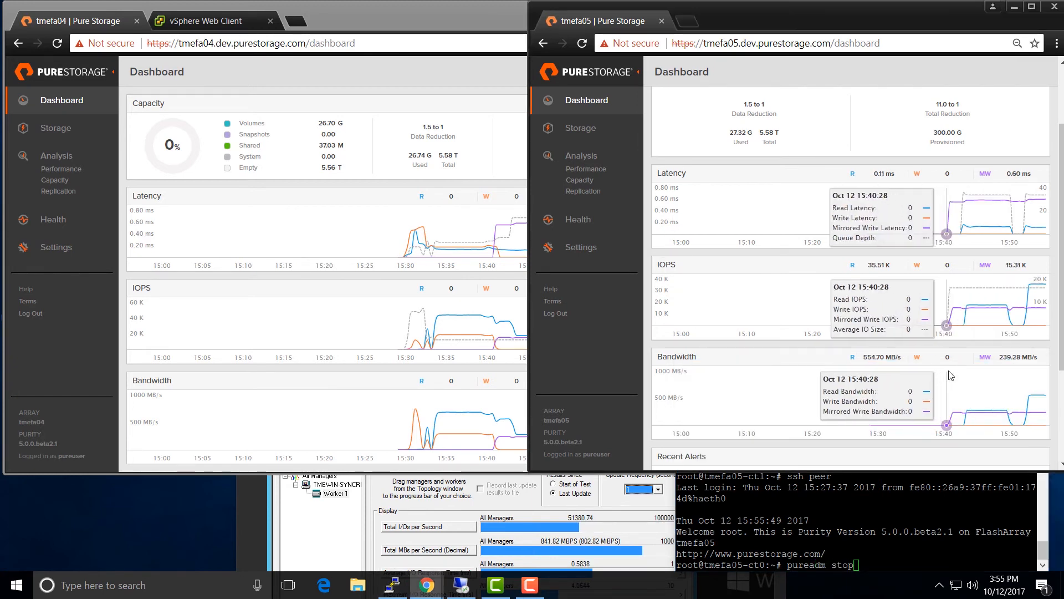
click(413, 292)
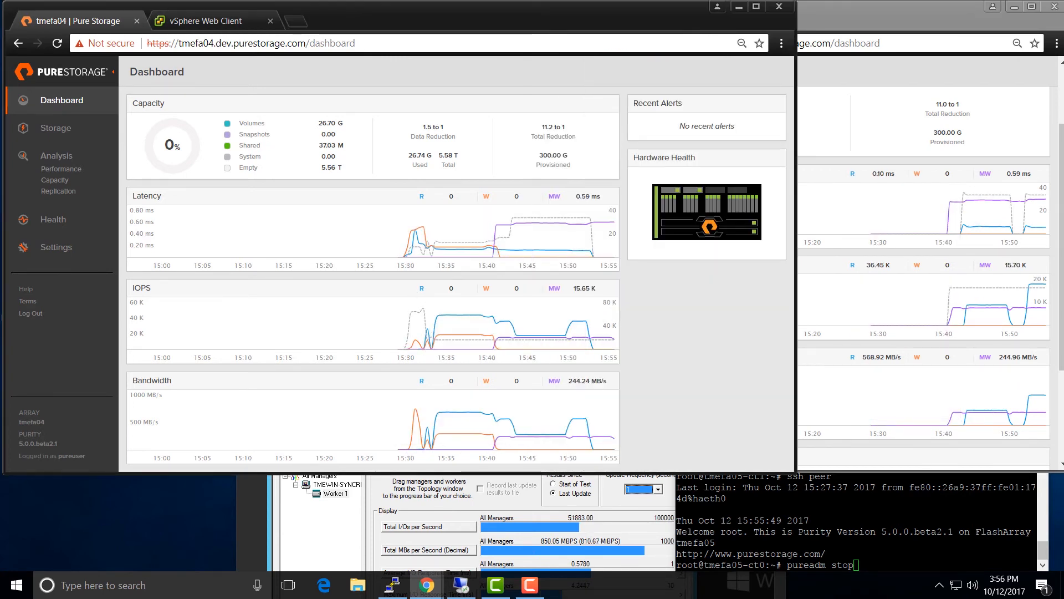
click(820, 521)
key(Return)
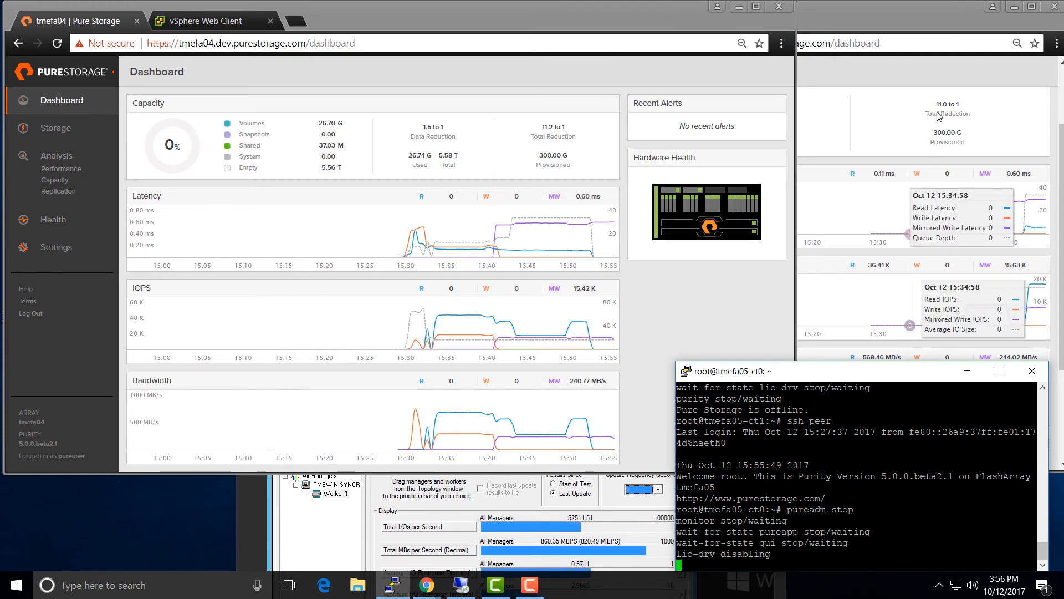
click(925, 86)
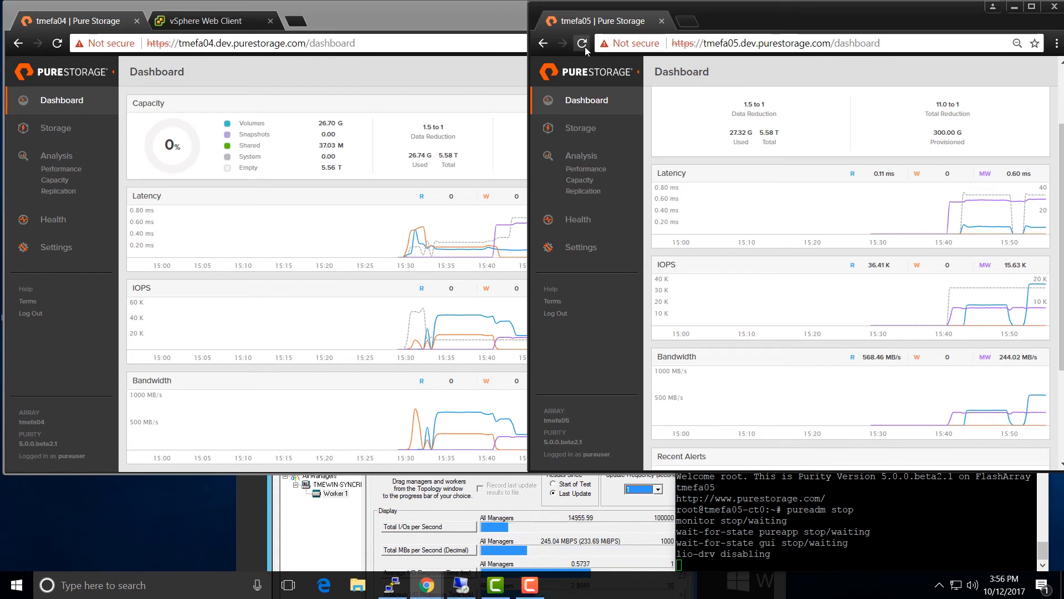
click(584, 47)
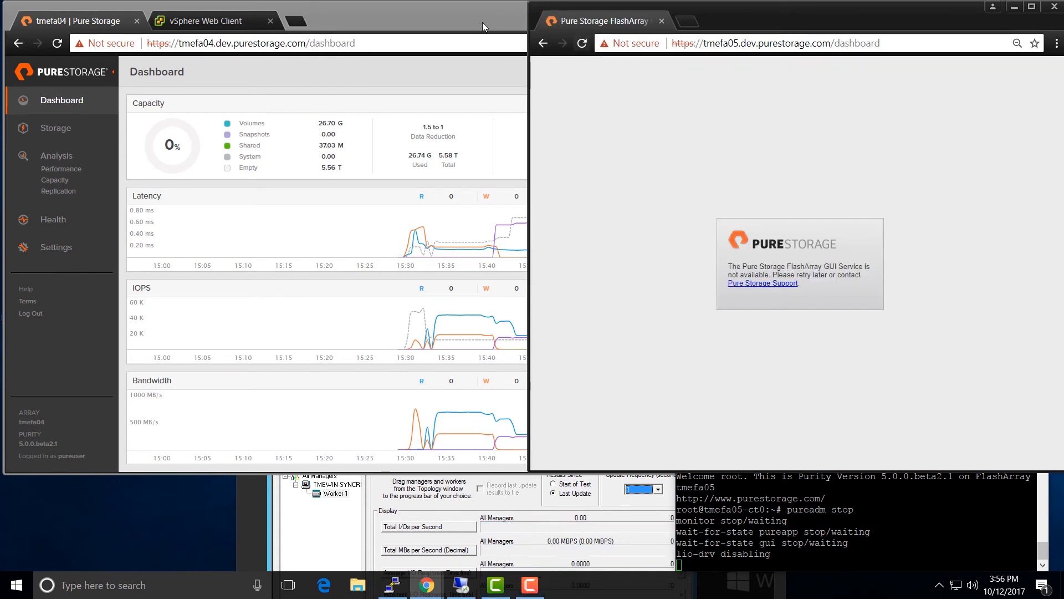
- Watch tmefa04's dashboard report pod1 offline while shifting the Iometer window slightly up
click(467, 21)
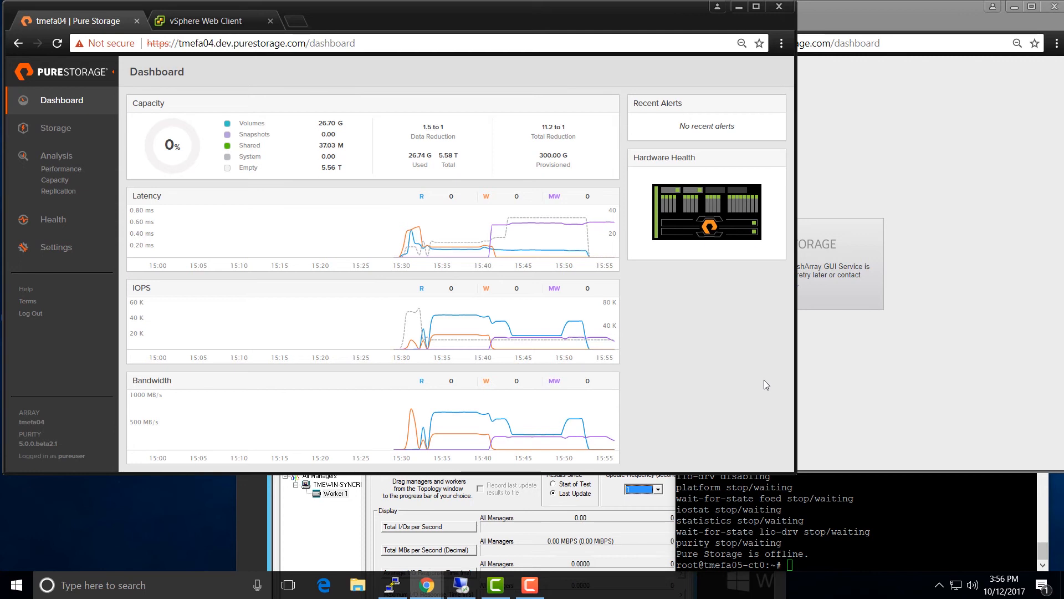
click(518, 504)
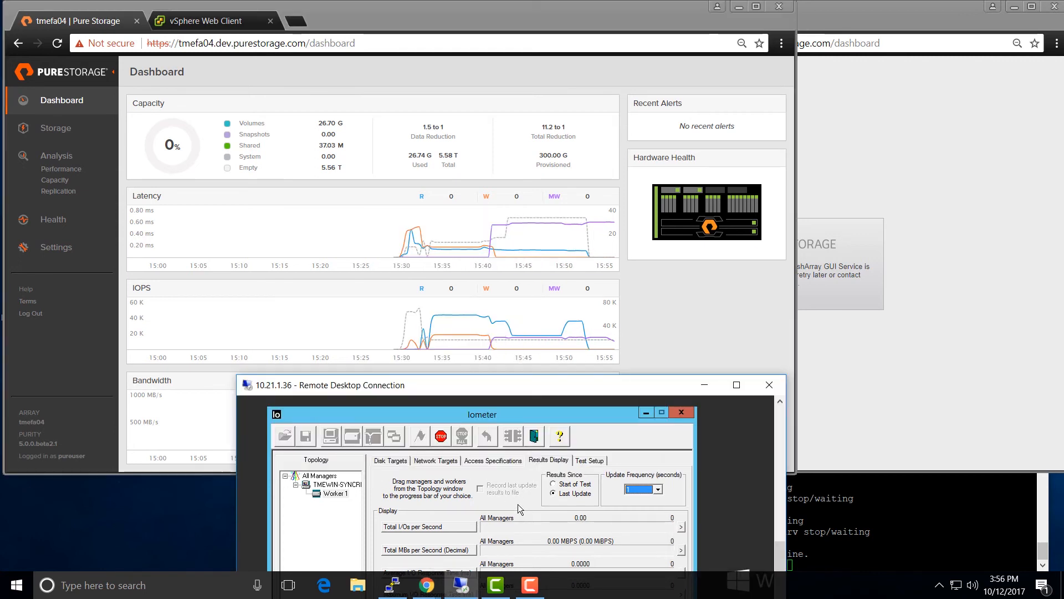
drag(566, 392, 565, 370)
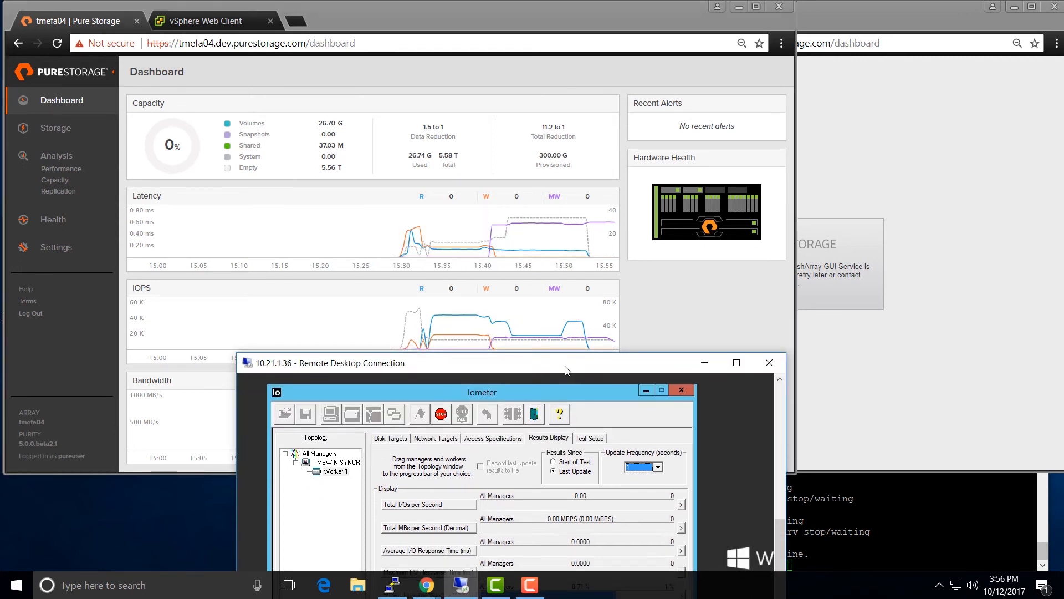
click(671, 331)
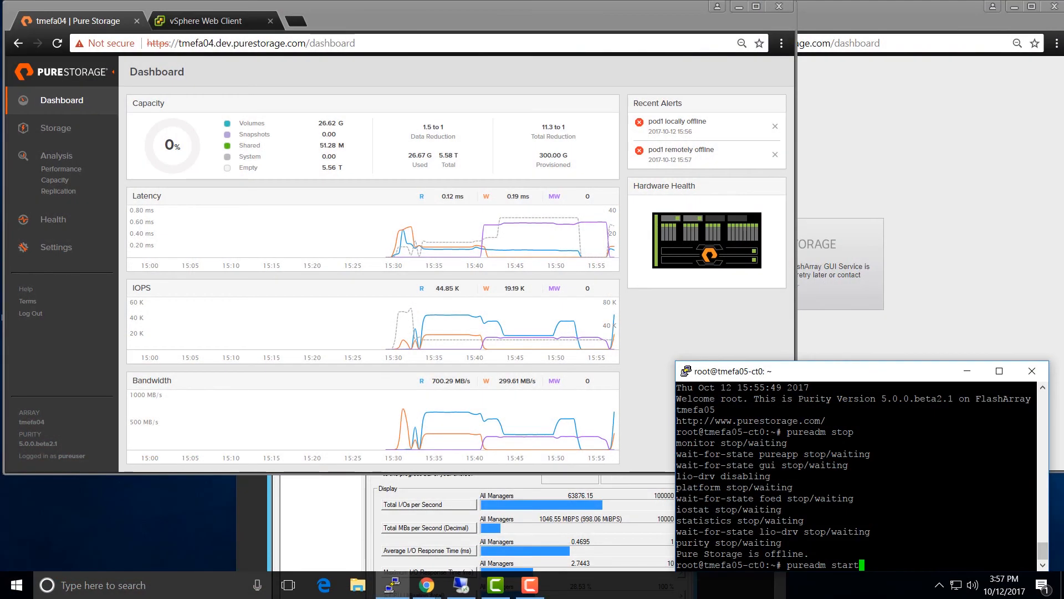
- Run pureadm start on tmefa05-ct0 and watch platform, gui, rest, quorum and driver report done
key(Return)
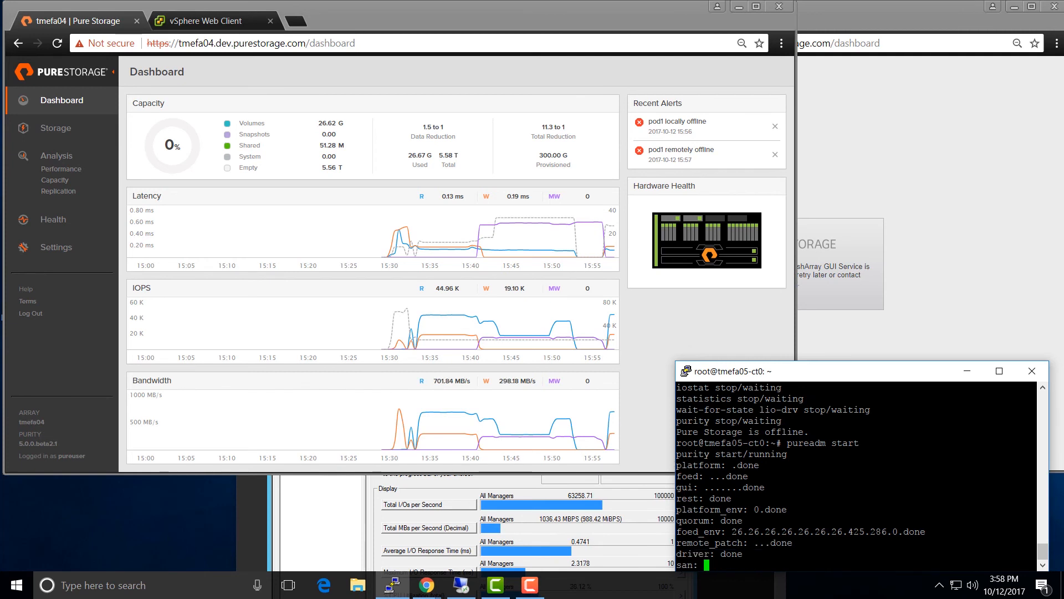
- Reload and log back in to tmefa05 with saved credentials, then open Storage on tmefa04
click(925, 333)
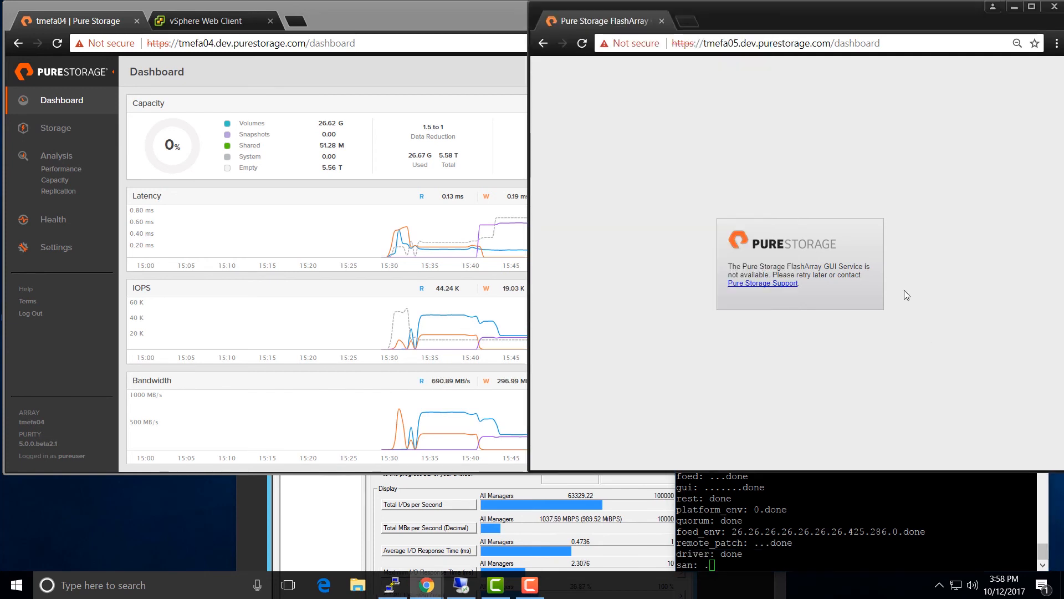
click(582, 45)
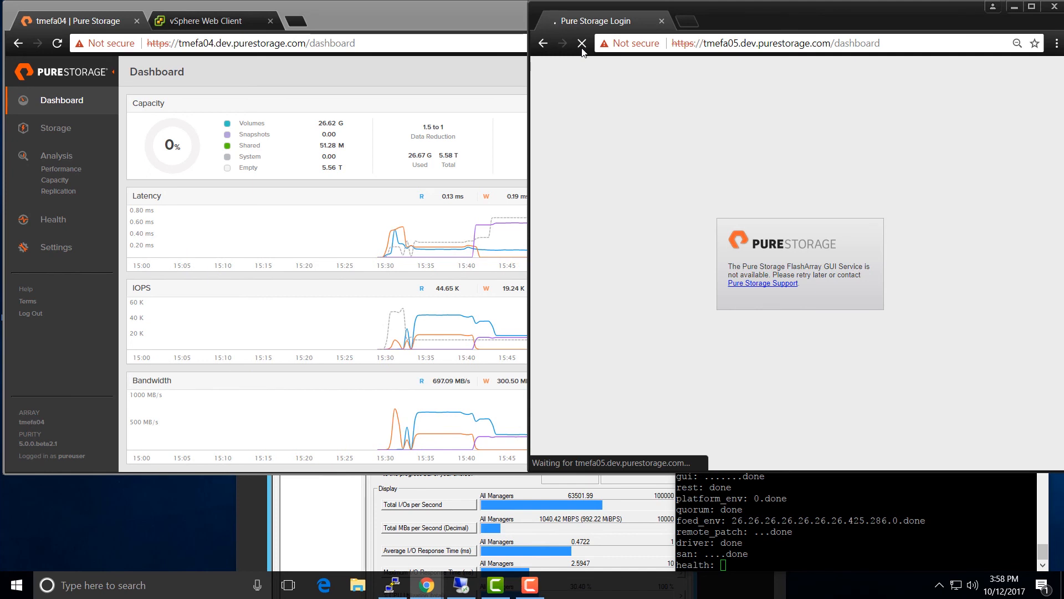
click(761, 190)
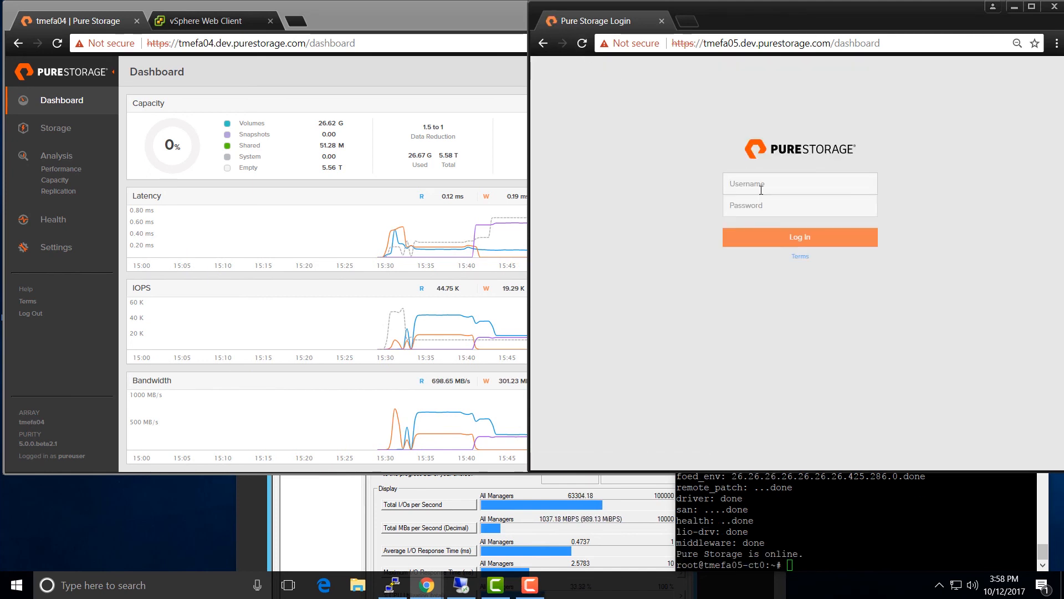
key(Down)
key(Return)
key(Return)
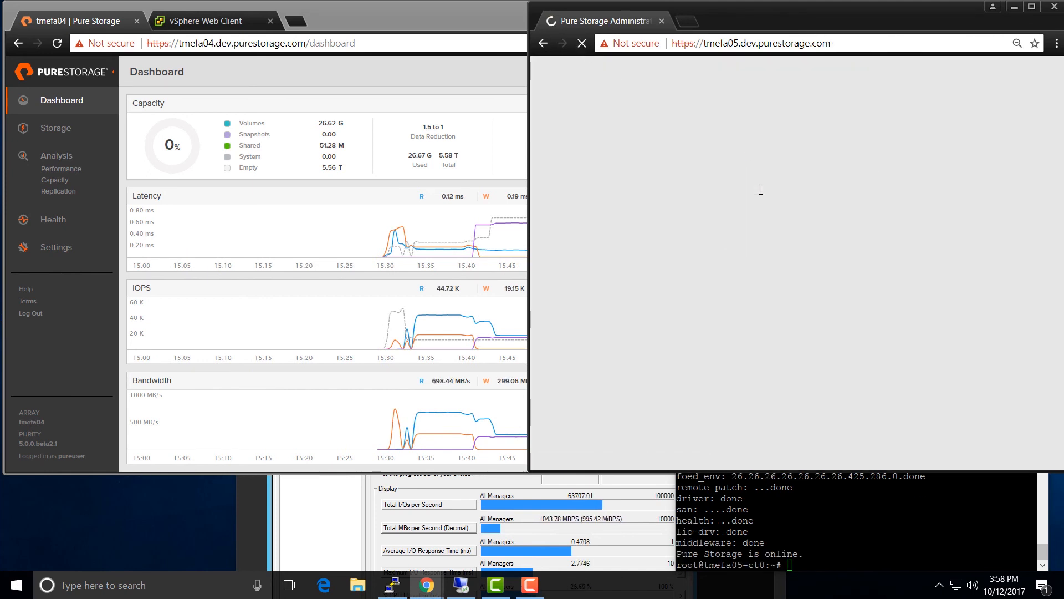
click(31, 133)
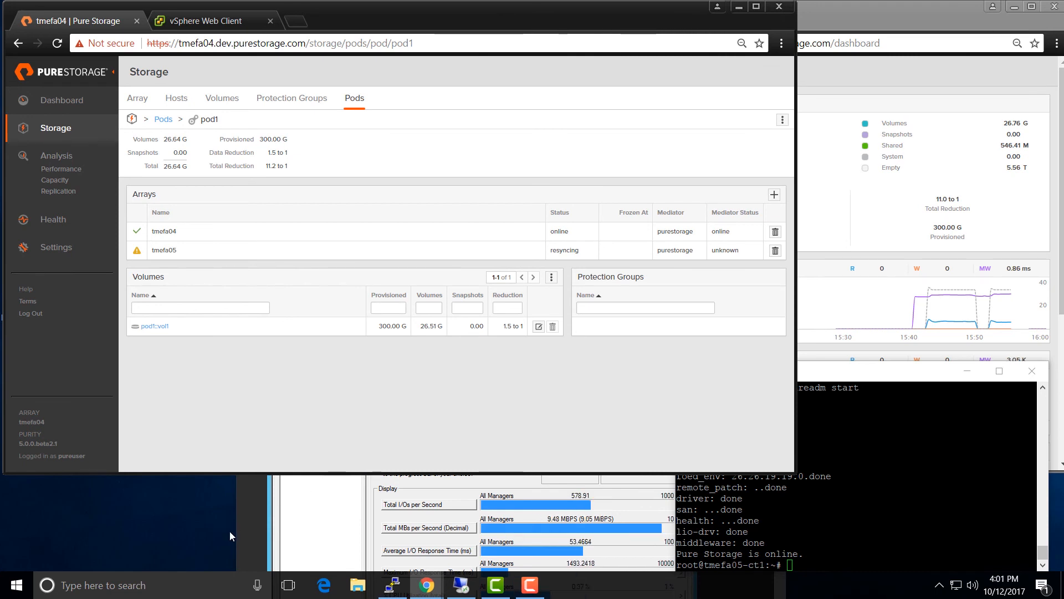
- Check pod1 shows tmefa04 and tmefa05 online, then view both dashboards' I/O charts
click(904, 218)
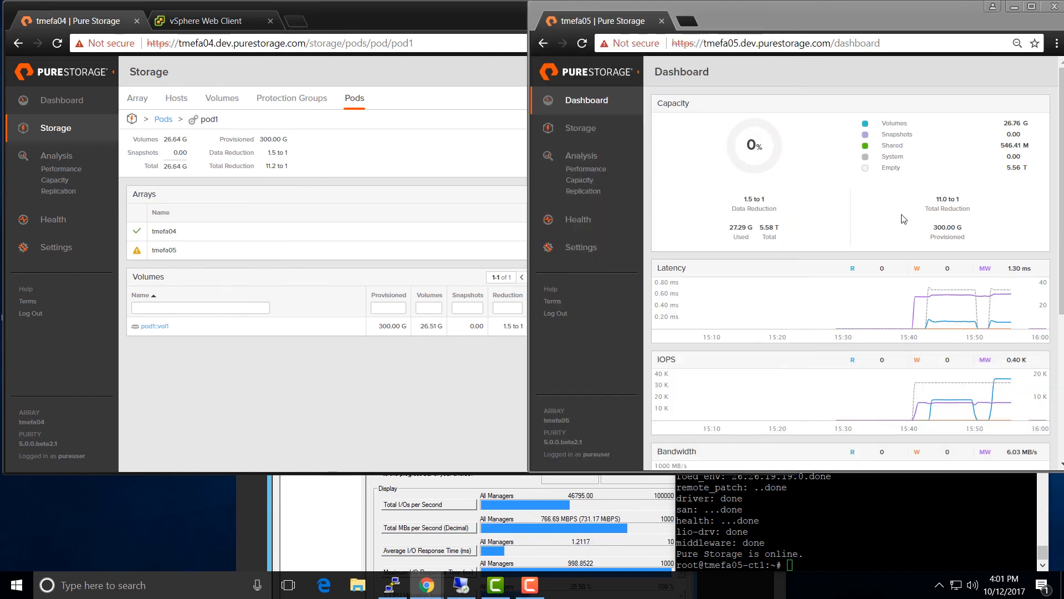
click(464, 374)
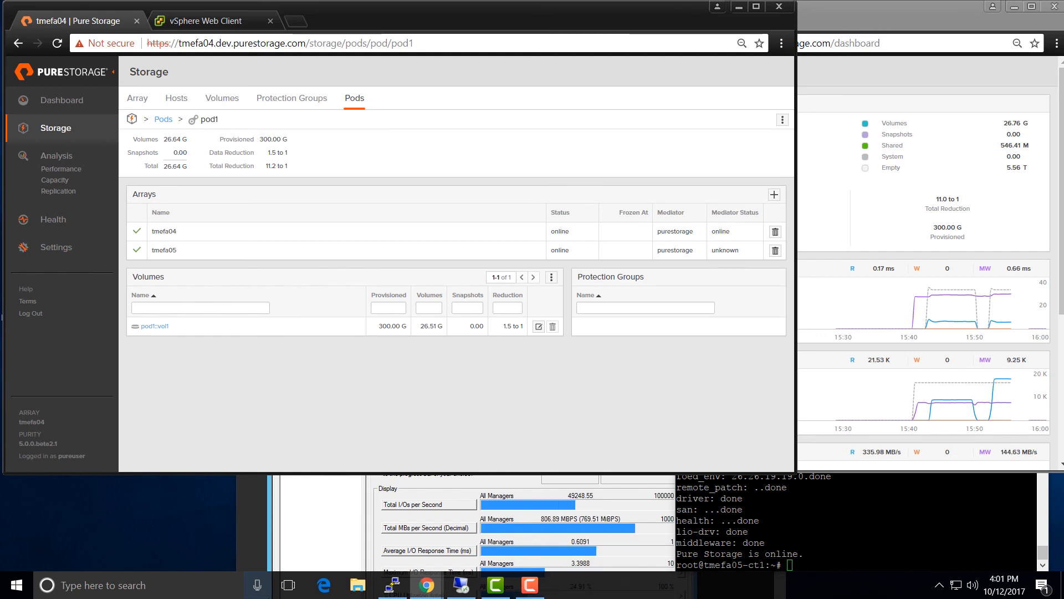
click(51, 97)
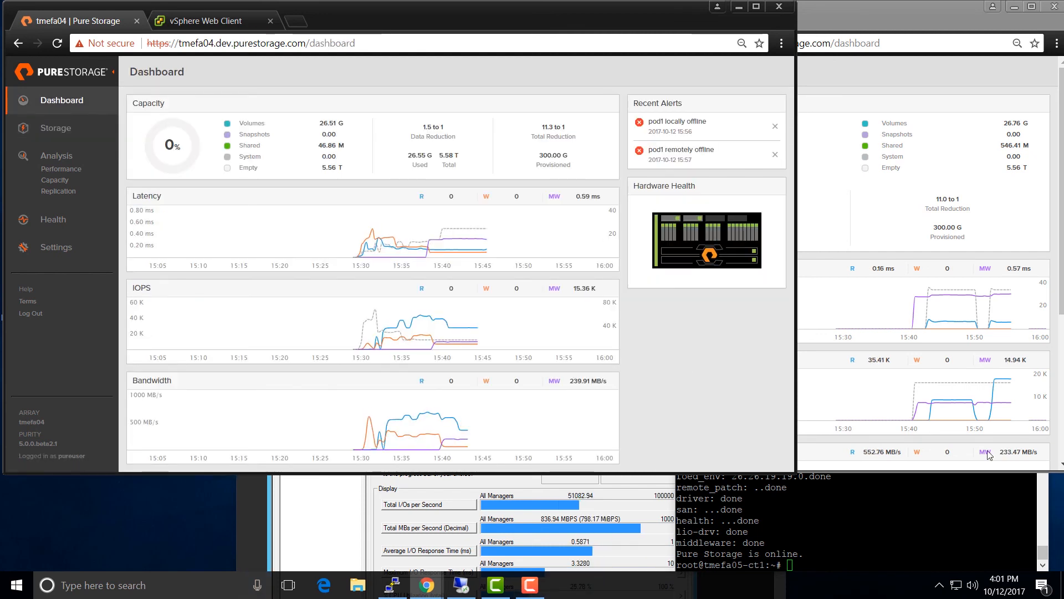
click(966, 392)
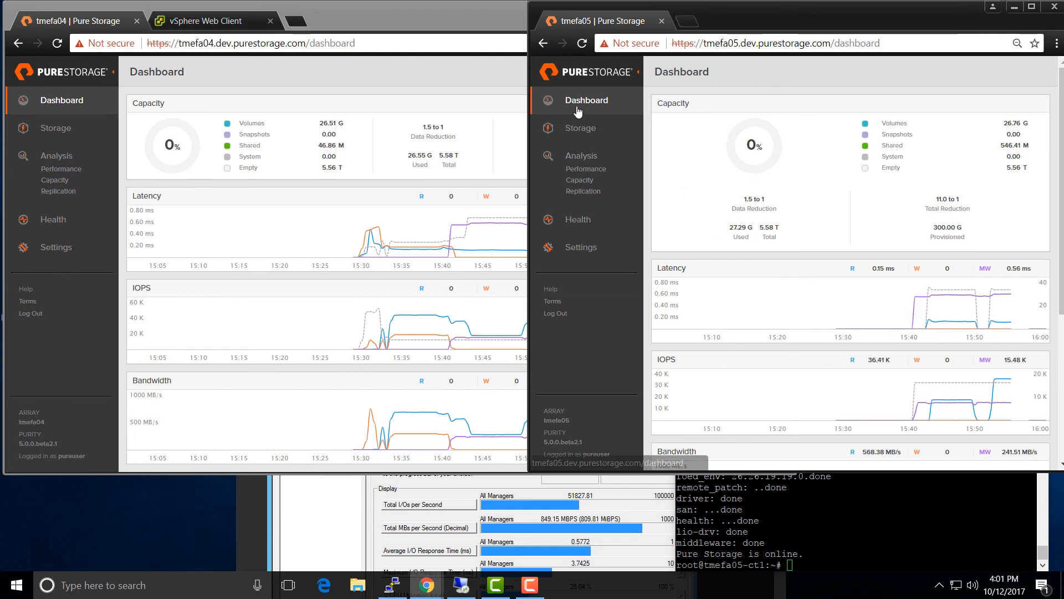
scroll(847, 295, down, 1)
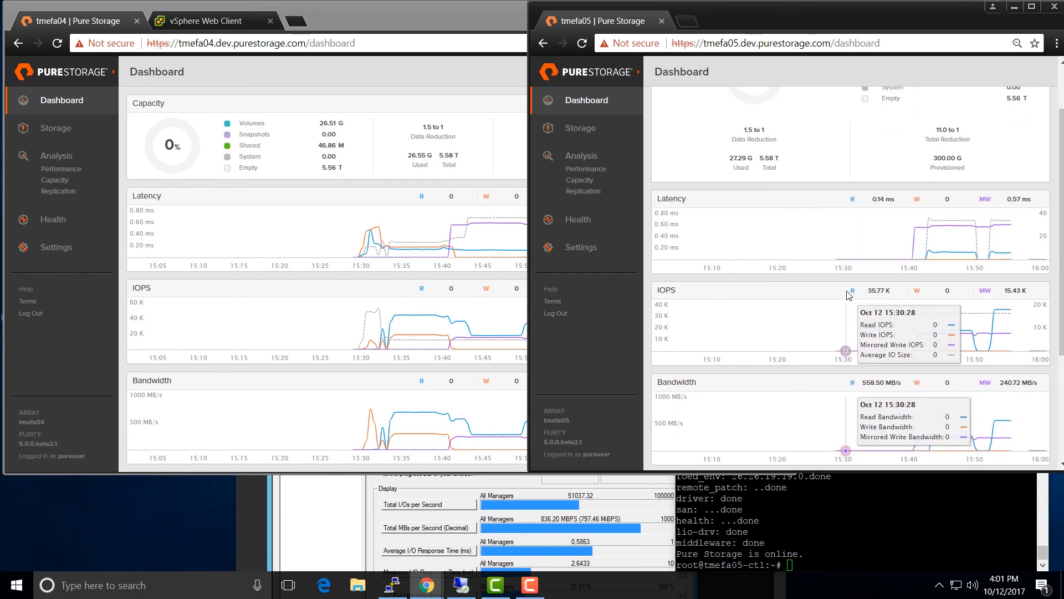